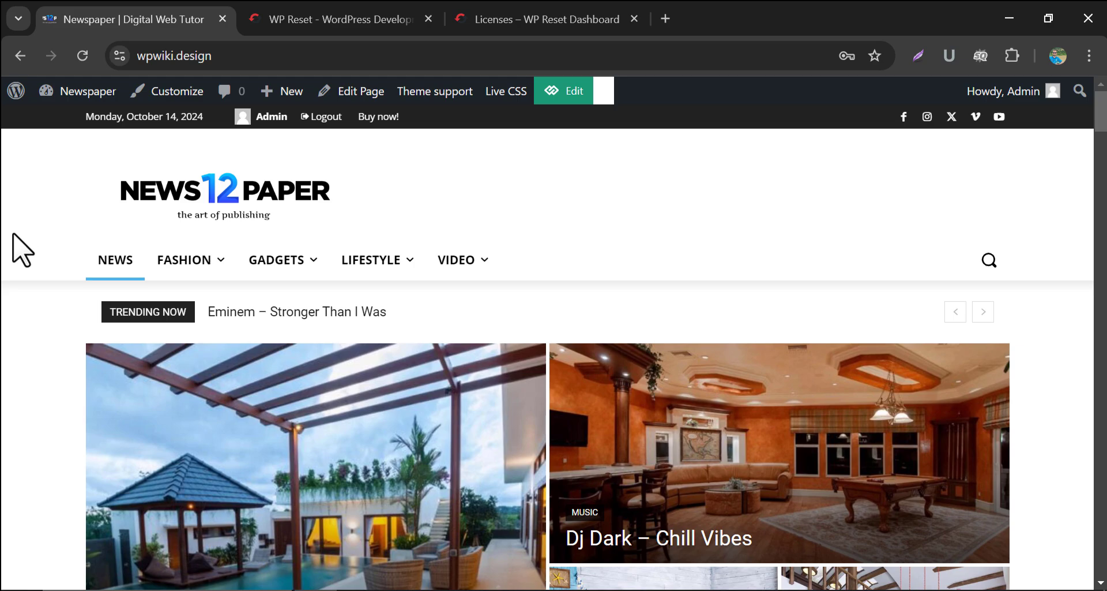
- Look through the features on the WP Reset website
click(338, 17)
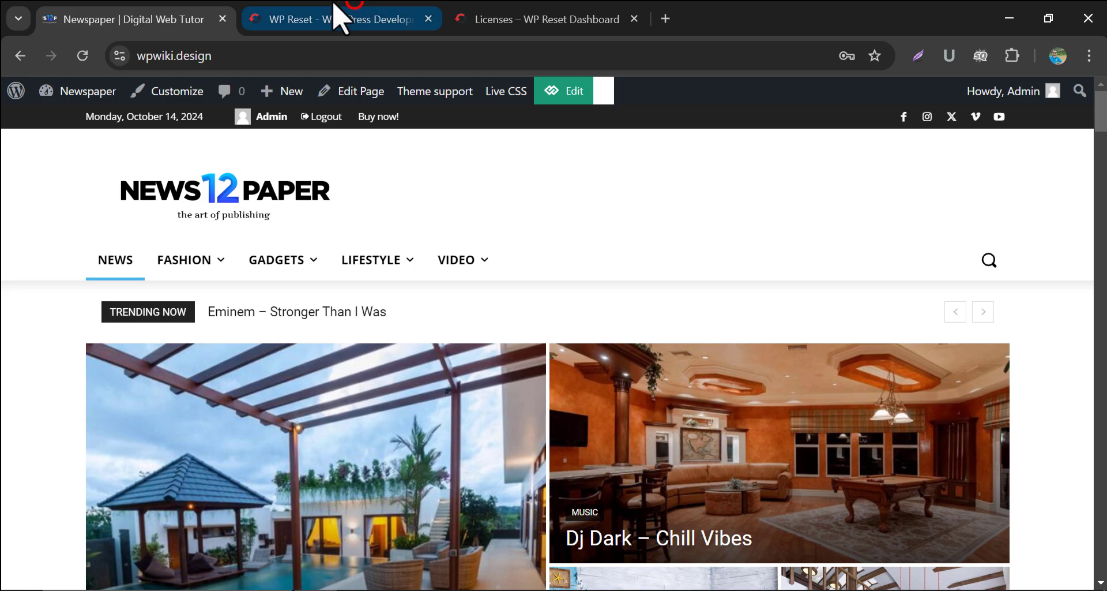
scroll(62, 254, down, 10)
scroll(26, 292, down, 20)
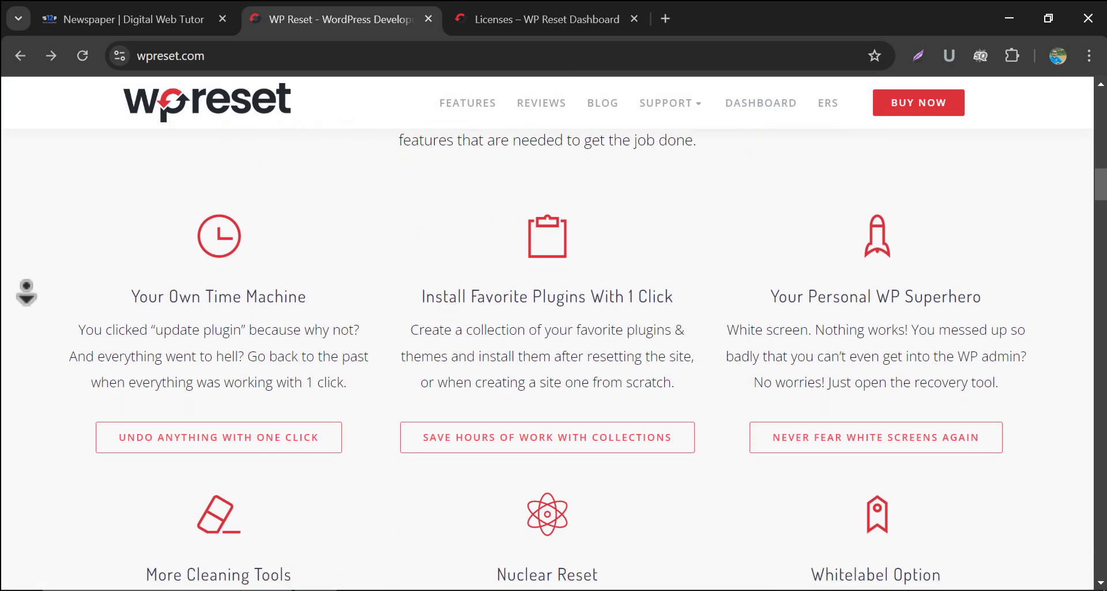
scroll(25, 299, down, 6)
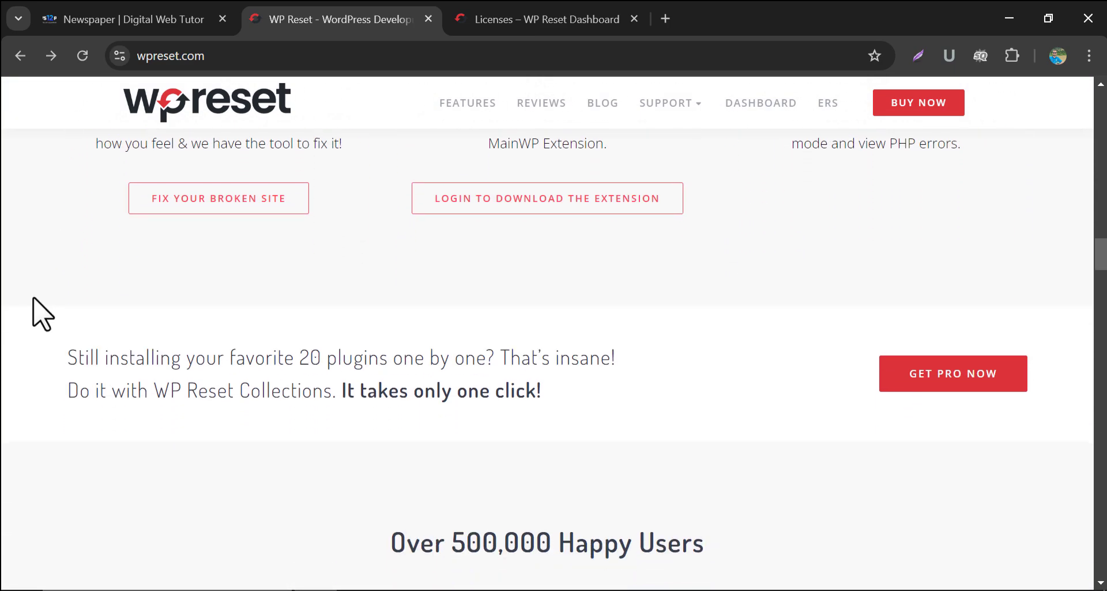
scroll(17, 286, up, 20)
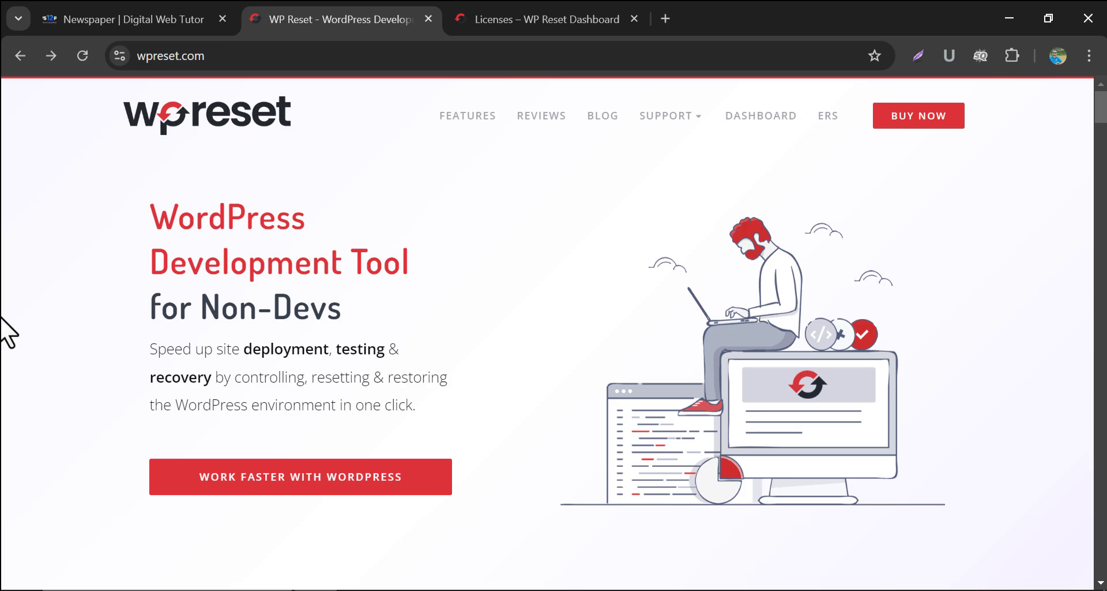
- Go from the Newspaper site to its WordPress dashboard and open the page for adding a new plugin
click(115, 18)
mouse_move(75, 91)
click(50, 127)
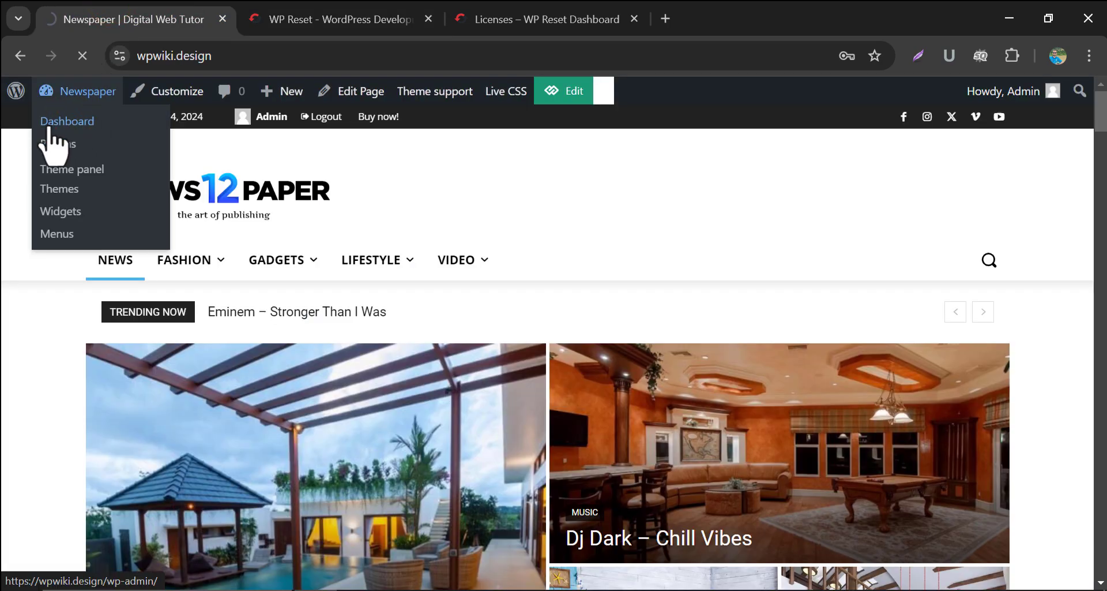
scroll(115, 375, down, 1)
mouse_move(52, 447)
click(176, 474)
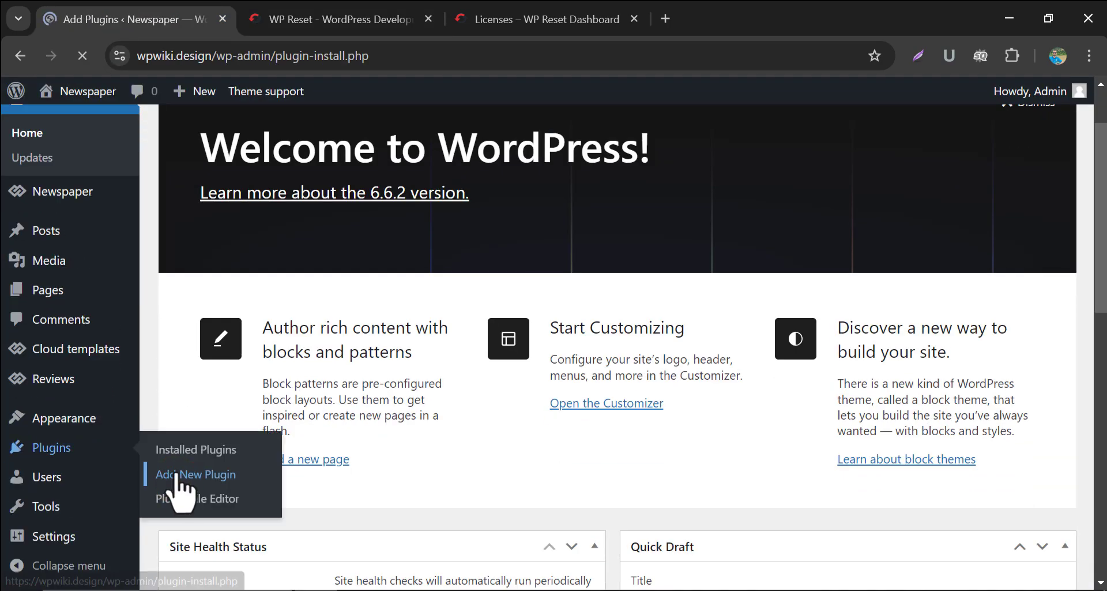
- Search the plugin directory for "reset" and install WP Reset – Most Advanced WordPress Reset Tool
click(774, 183)
text(reser)
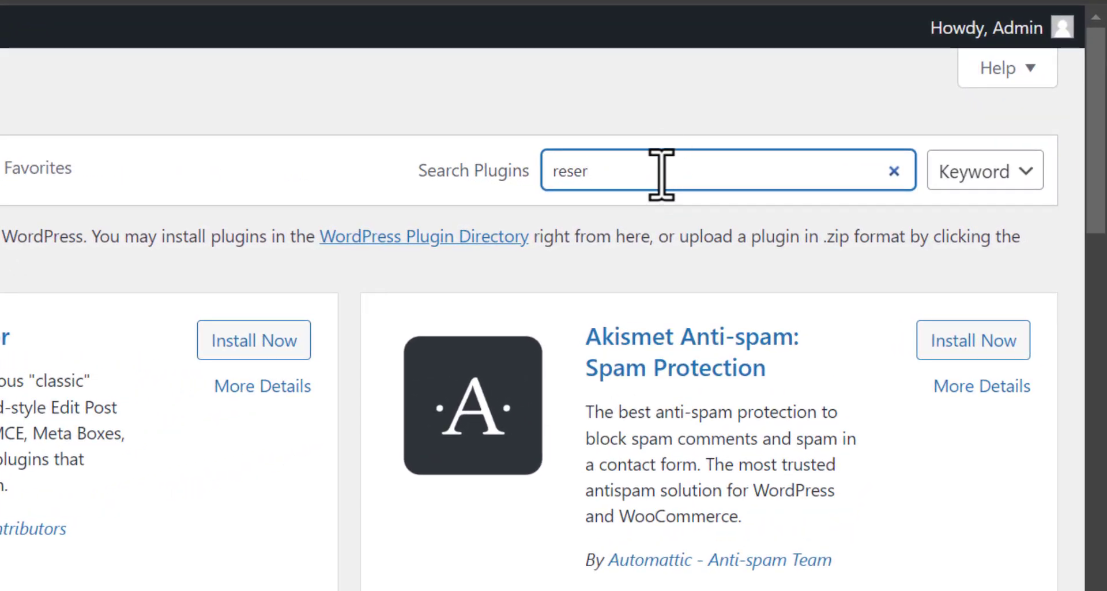
key(BackSpace)
text(t)
click(612, 136)
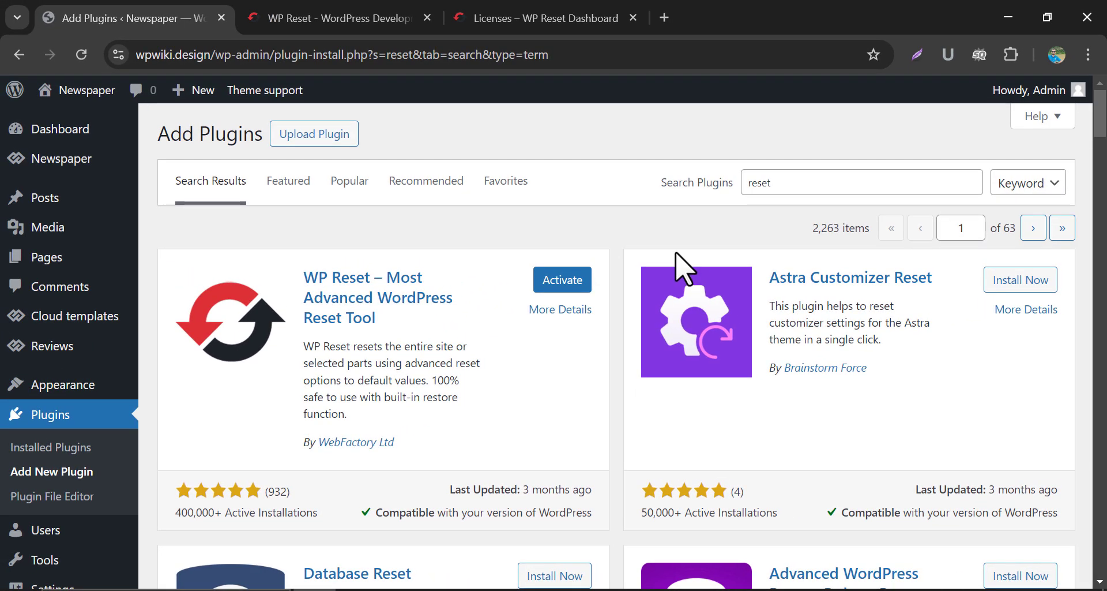
- Activate the WP Reset plugin and open its tools page from the installed plugins list
click(562, 286)
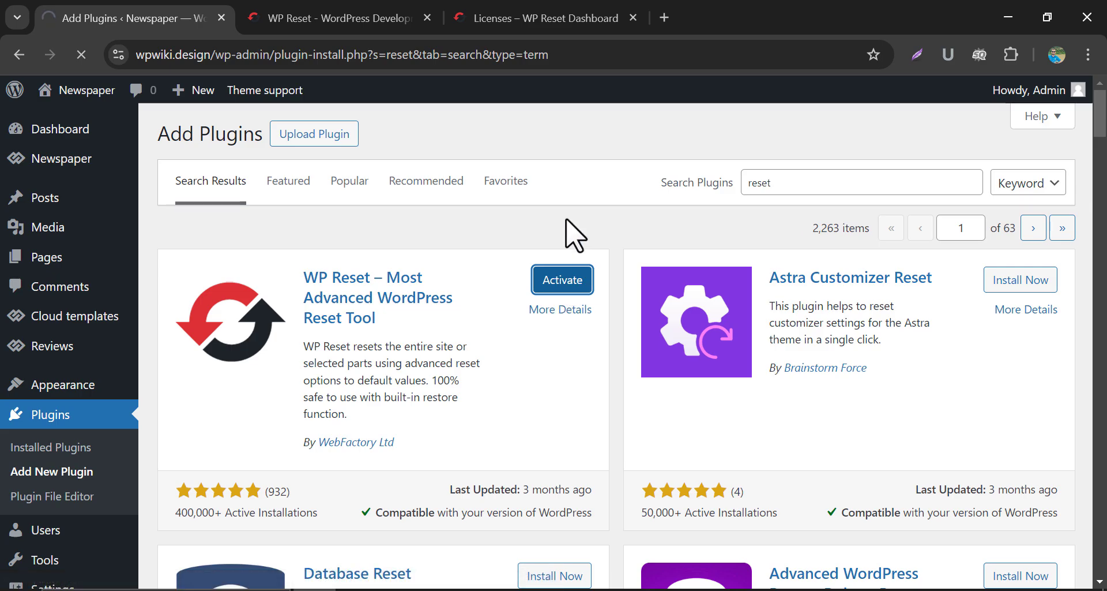
scroll(340, 314, down, 4)
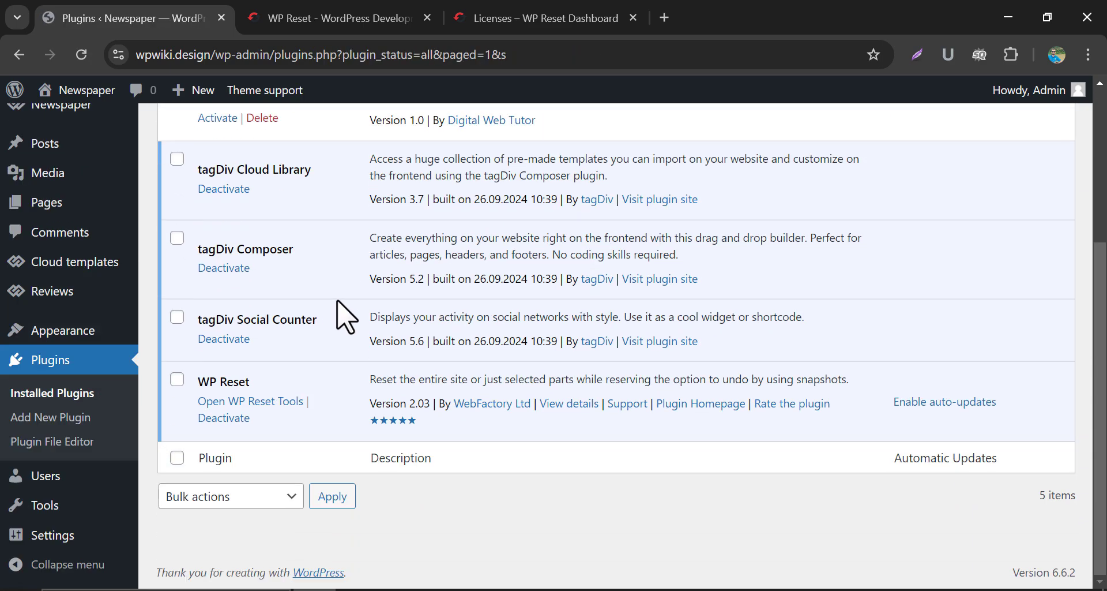
click(249, 400)
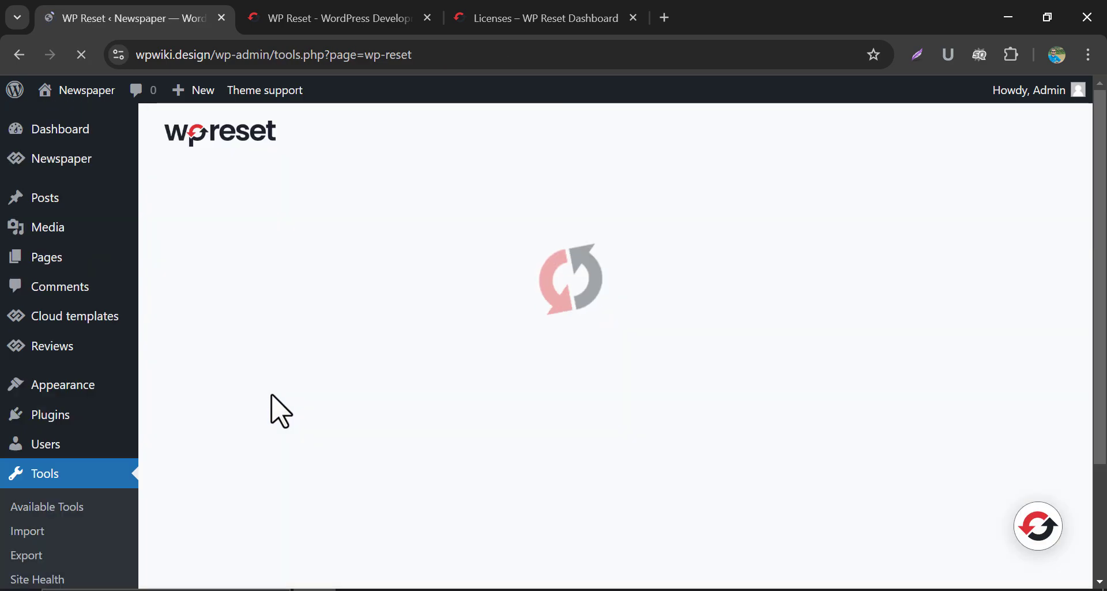
- Review the table of data each reset type deletes and the Site Reset and Nuclear Site Reset sections
scroll(156, 335, down, 5)
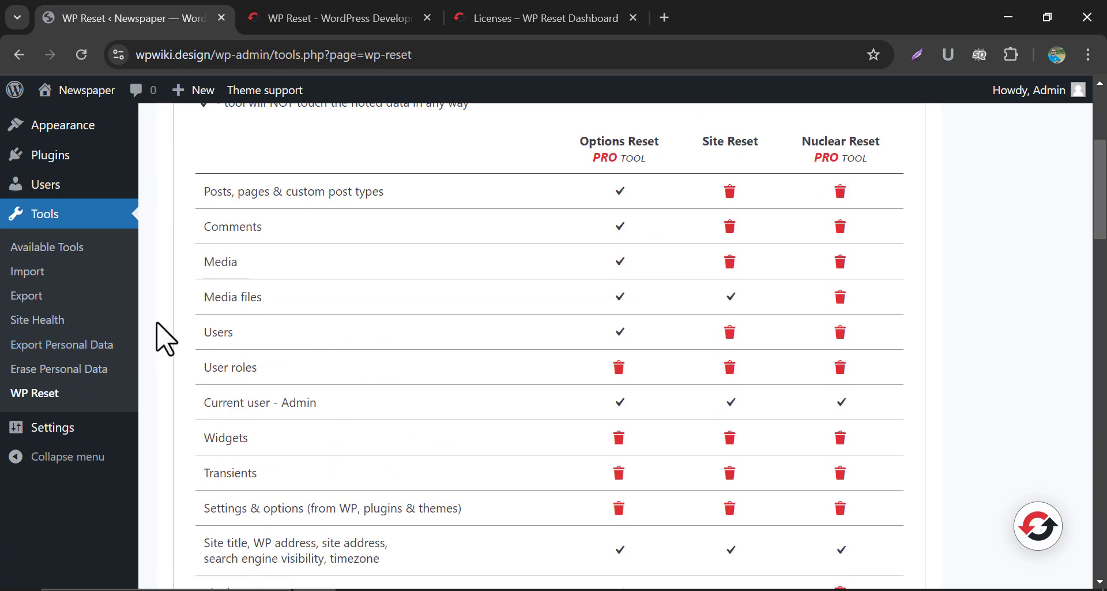
scroll(165, 329, down, 20)
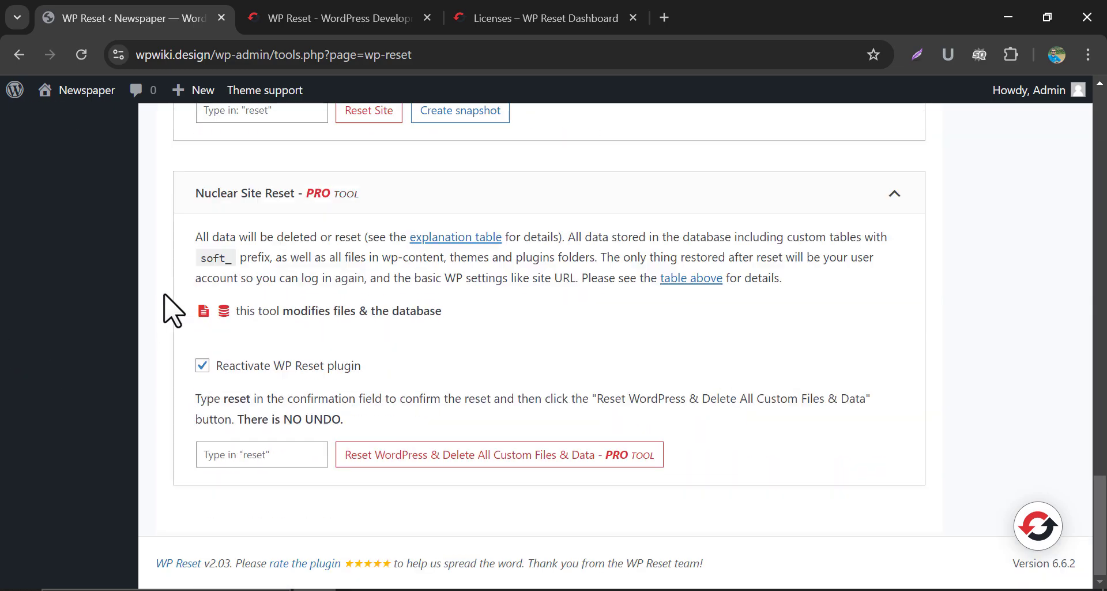
scroll(173, 311, up, 13)
scroll(247, 222, down, 5)
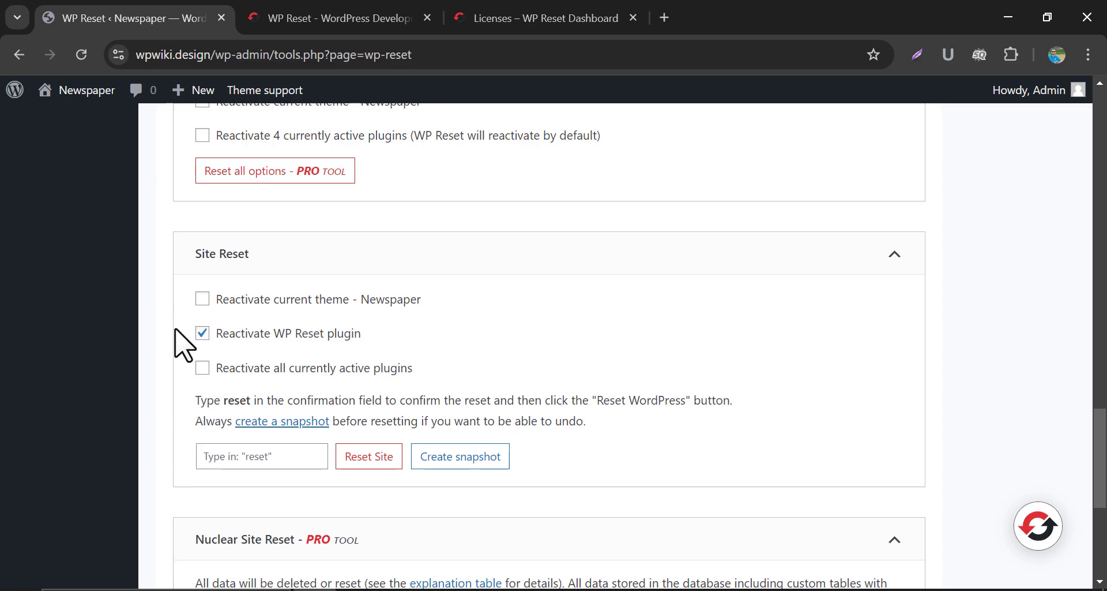
scroll(185, 342, up, 15)
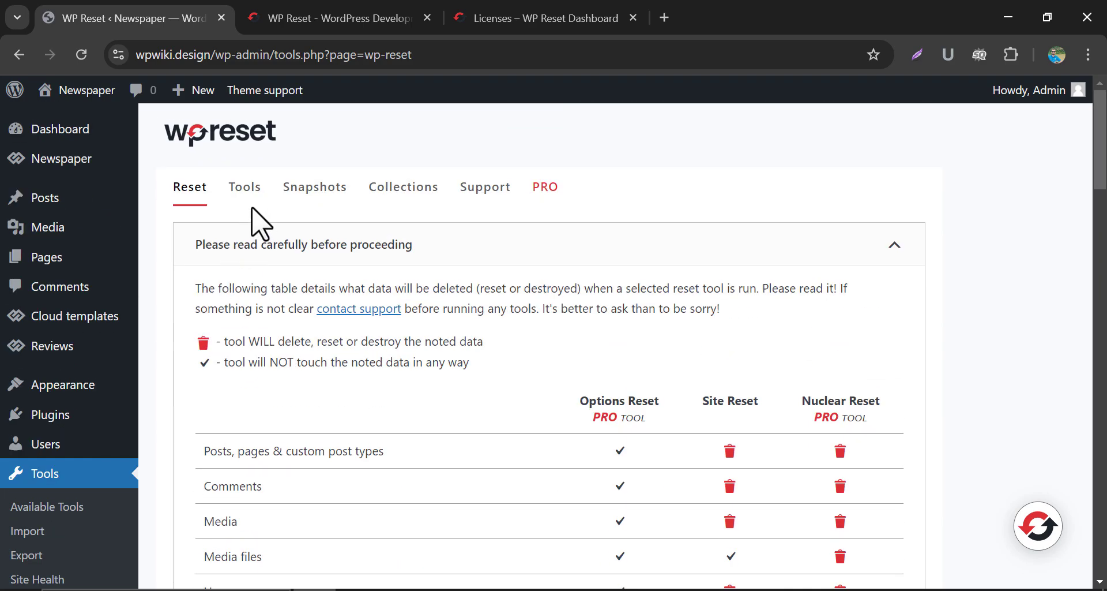
- Browse WP Reset's individual tools, from Delete Plugins through Switch WP Version
click(242, 188)
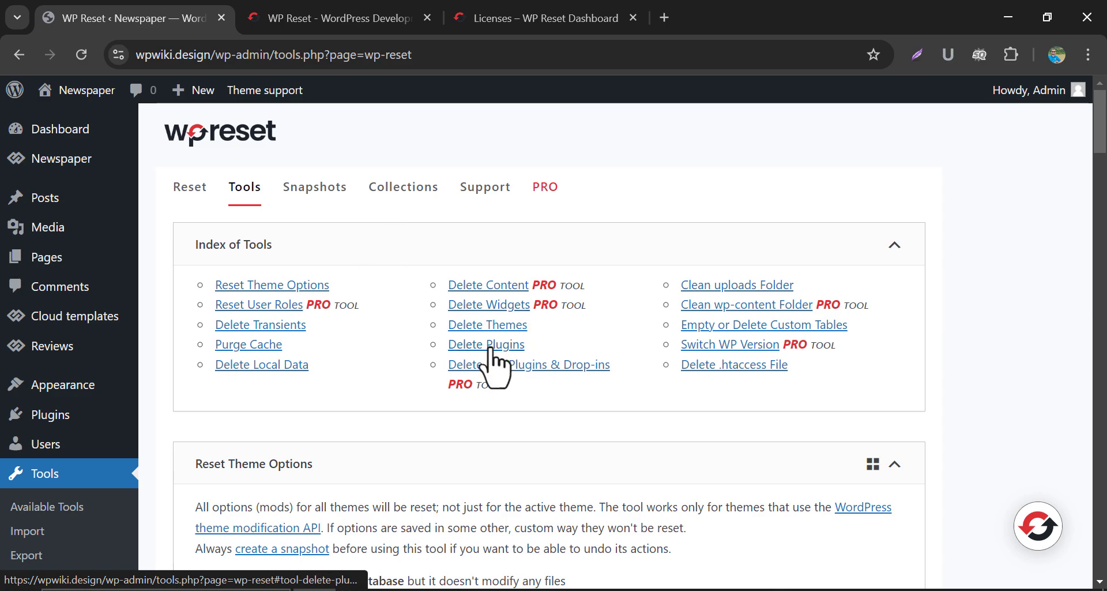
click(486, 346)
drag(1096, 467, 1097, 533)
scroll(1099, 545, up, 20)
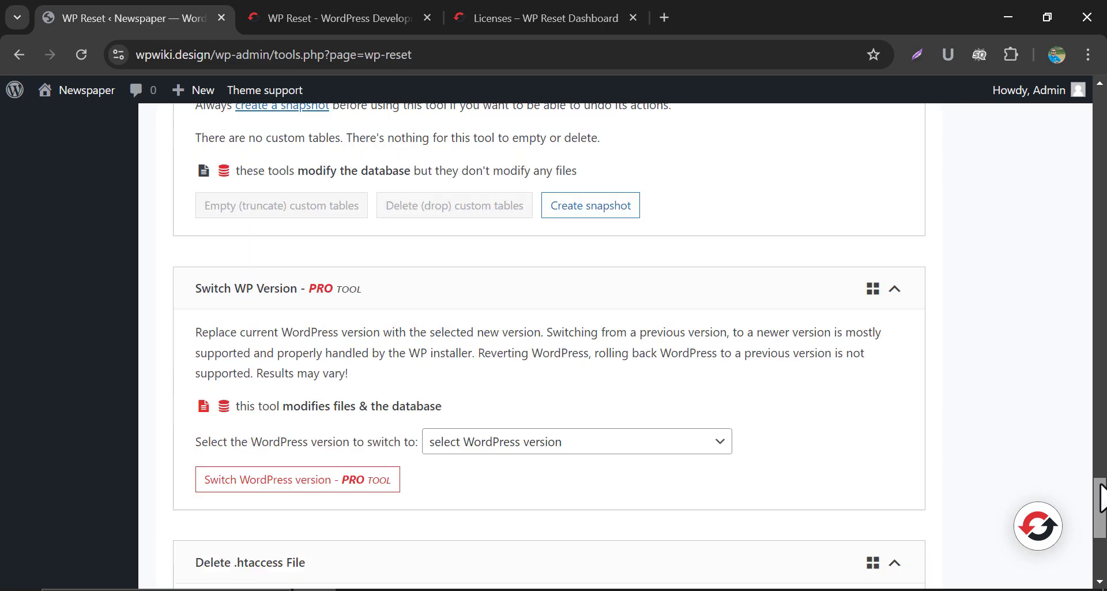
- Read the Emergency Recovery Script description in WP Reset's support information
click(486, 194)
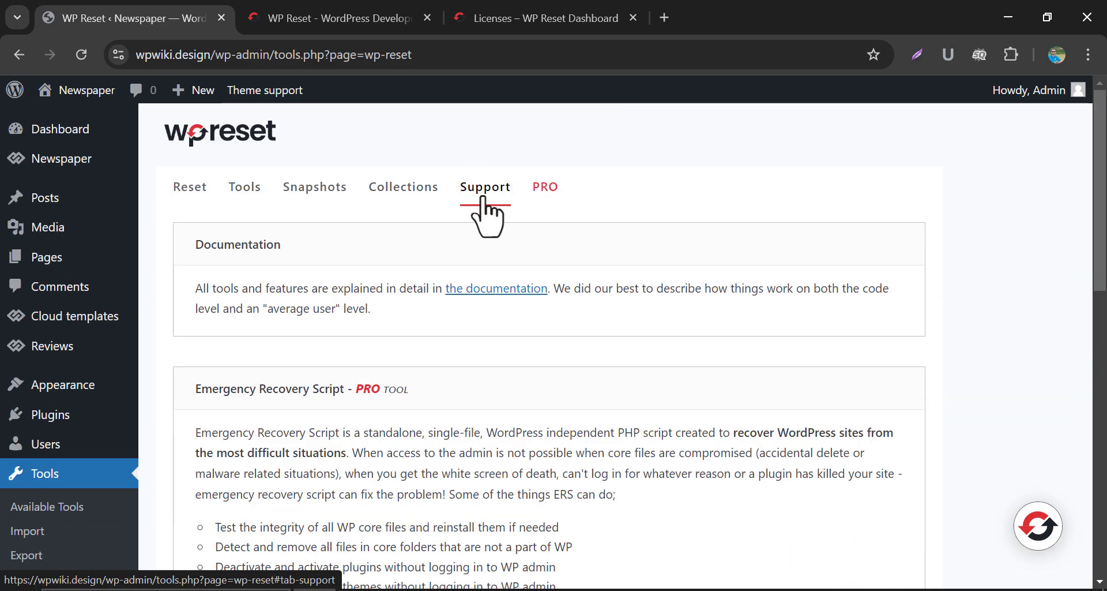
scroll(475, 248, down, 5)
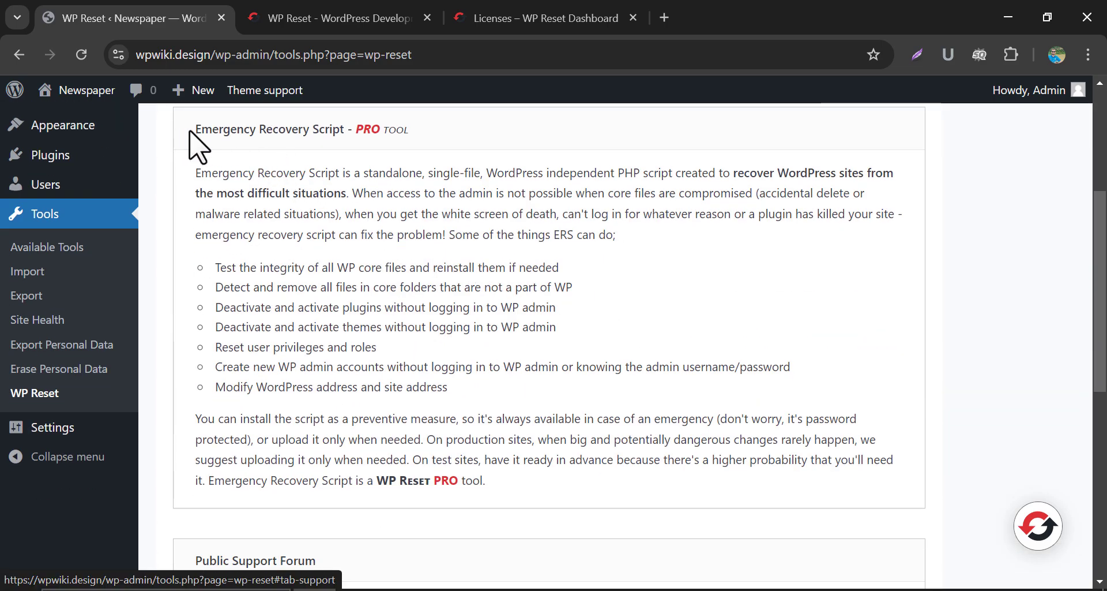
drag(196, 130, 348, 130)
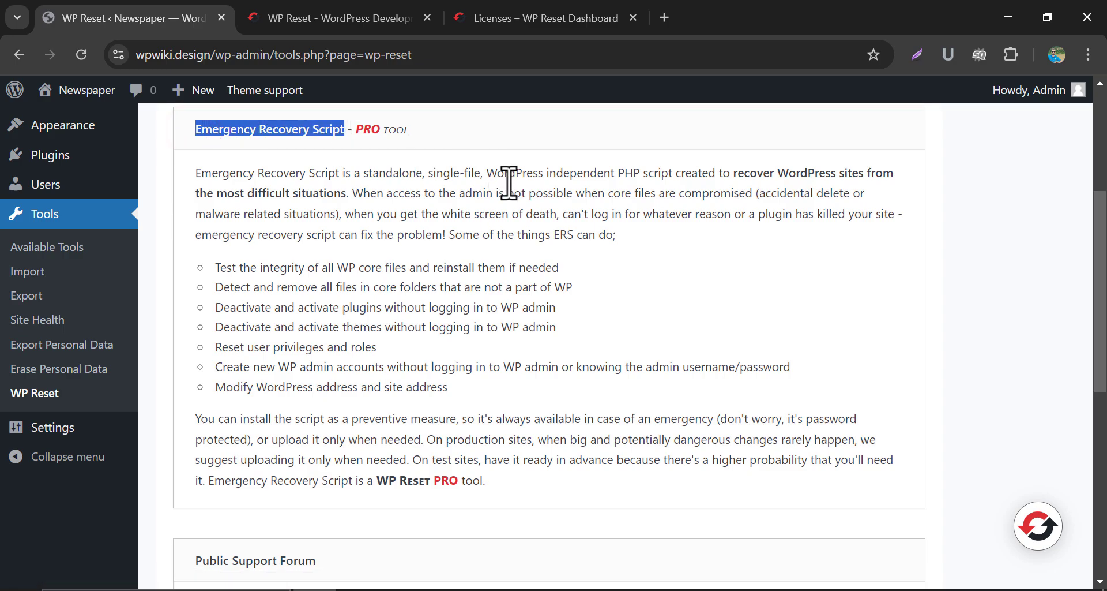
scroll(491, 202, up, 2)
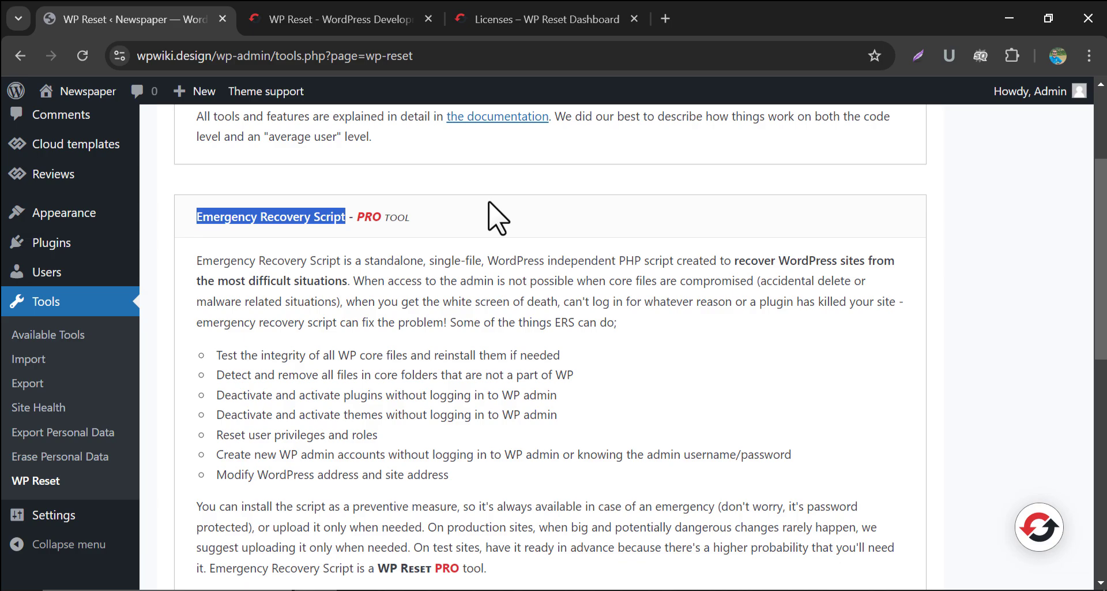
click(488, 218)
scroll(501, 248, up, 4)
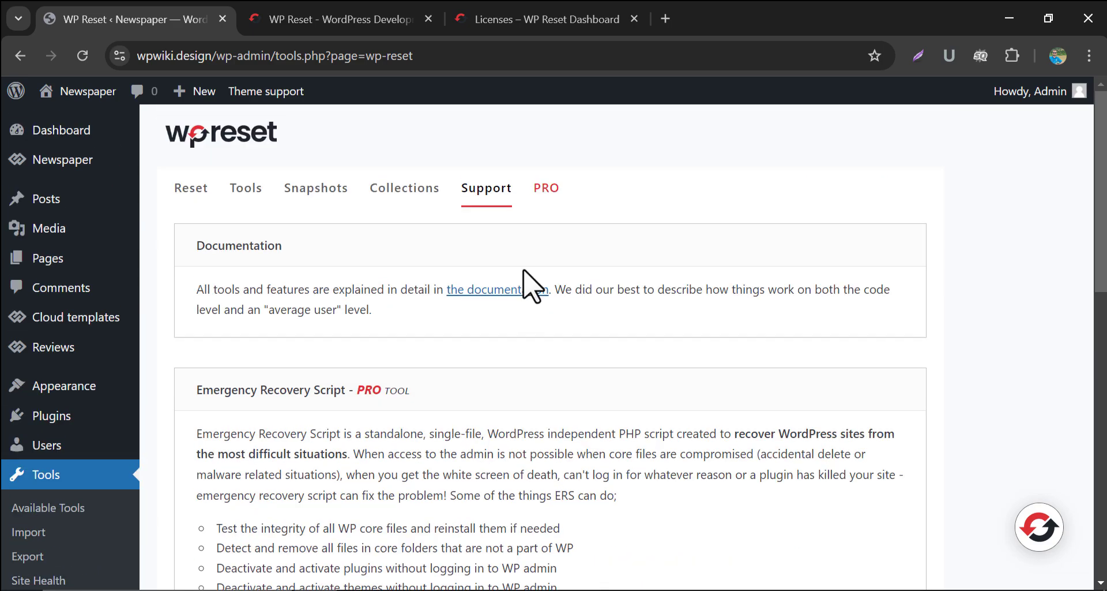
- Return to the reset options and turn off reactivating the WP Reset plugin under Site Reset
click(195, 190)
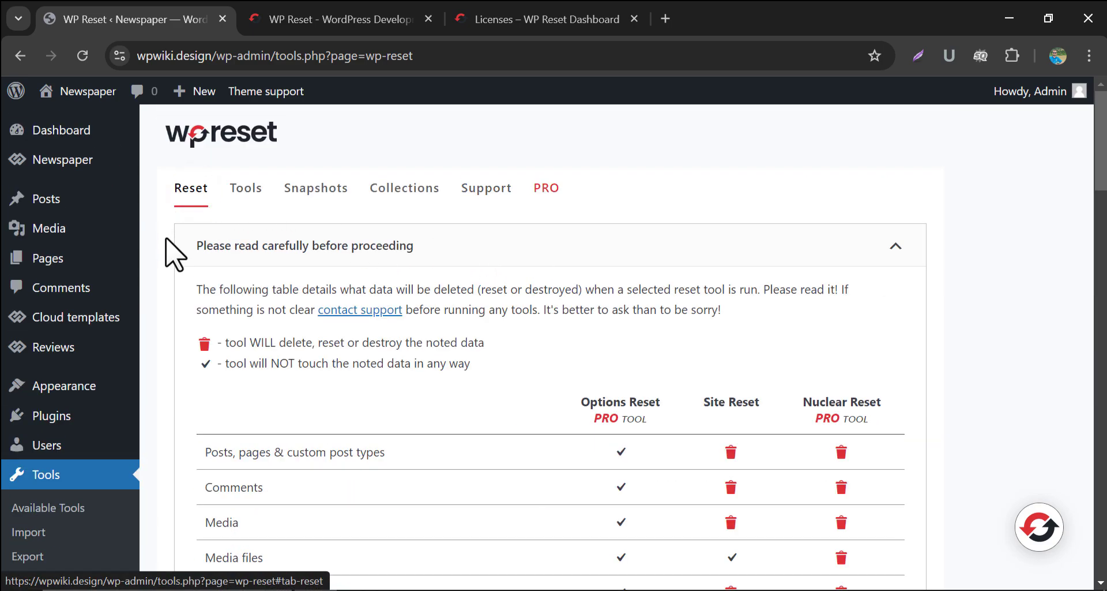
scroll(168, 239, down, 16)
scroll(172, 237, down, 10)
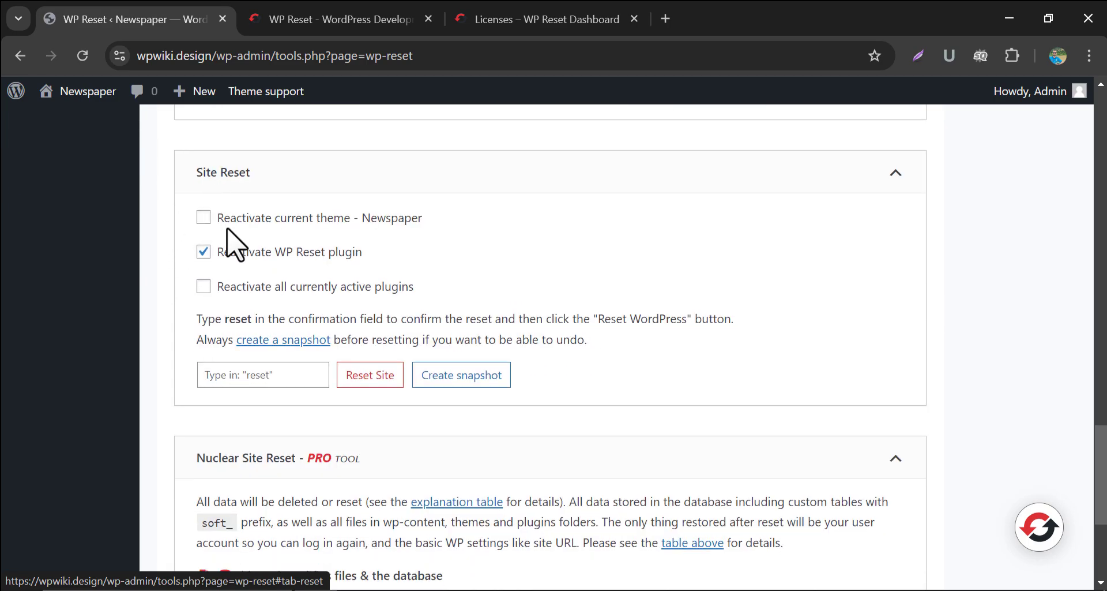
click(203, 252)
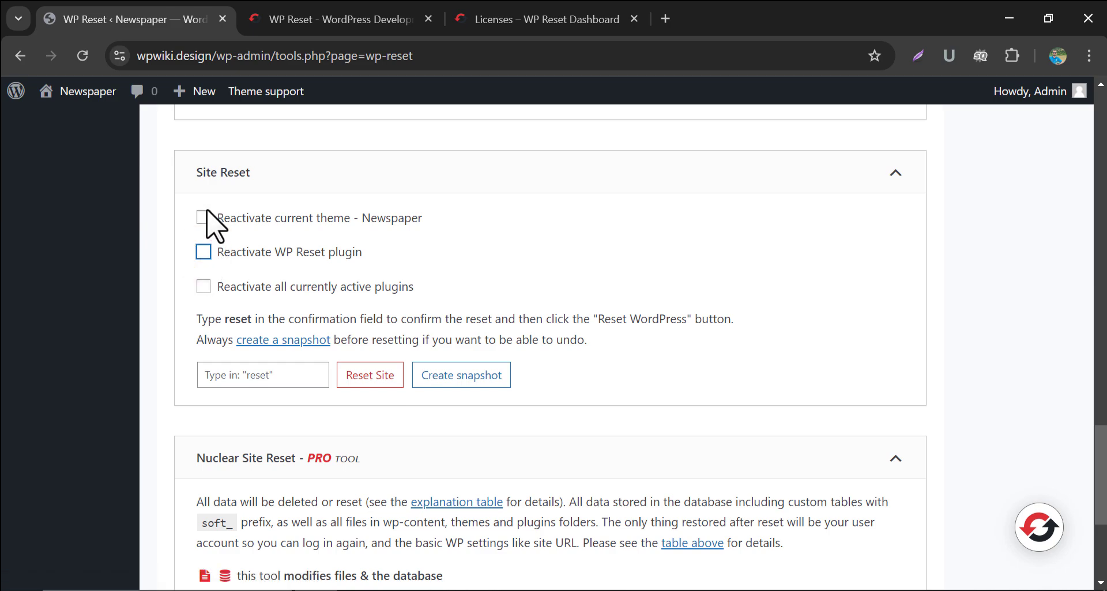
- Enter "reset" as the Site Reset confirmation text and run the WordPress site reset
click(230, 372)
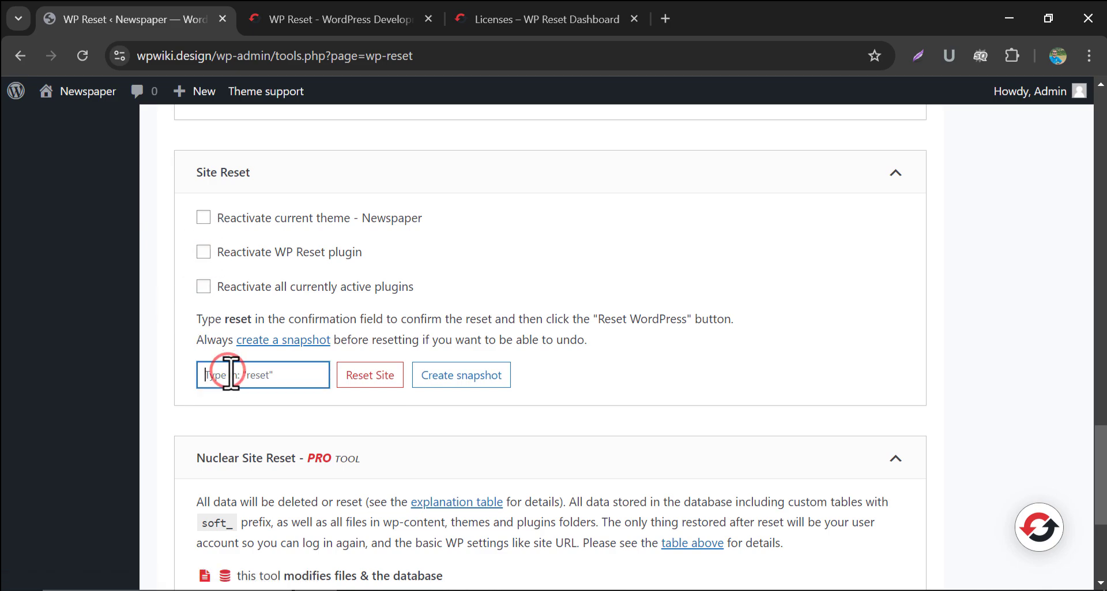
text(reset)
click(365, 376)
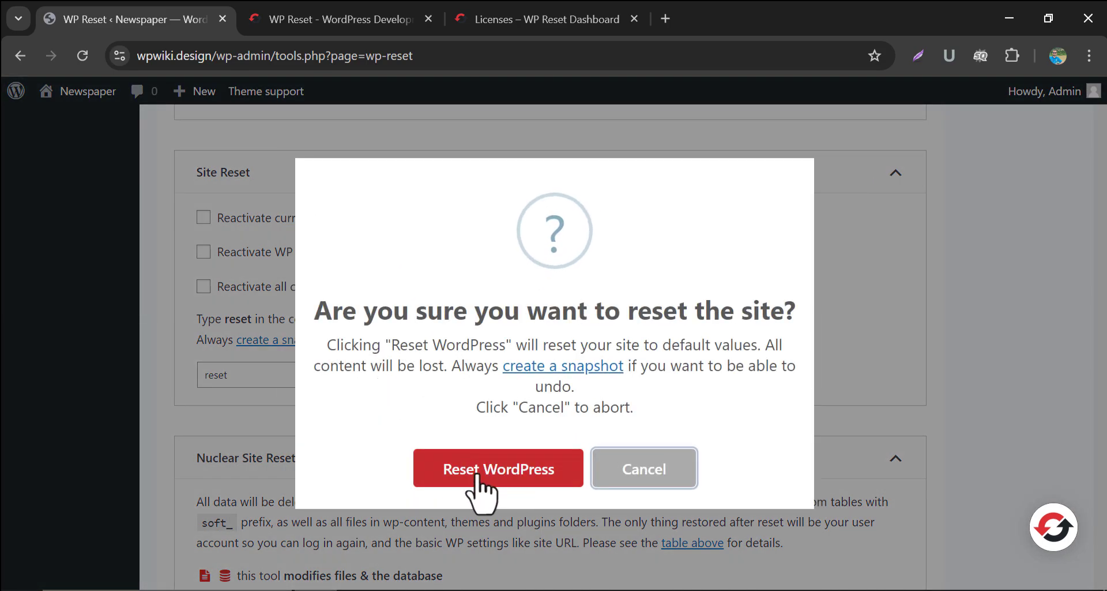
click(456, 470)
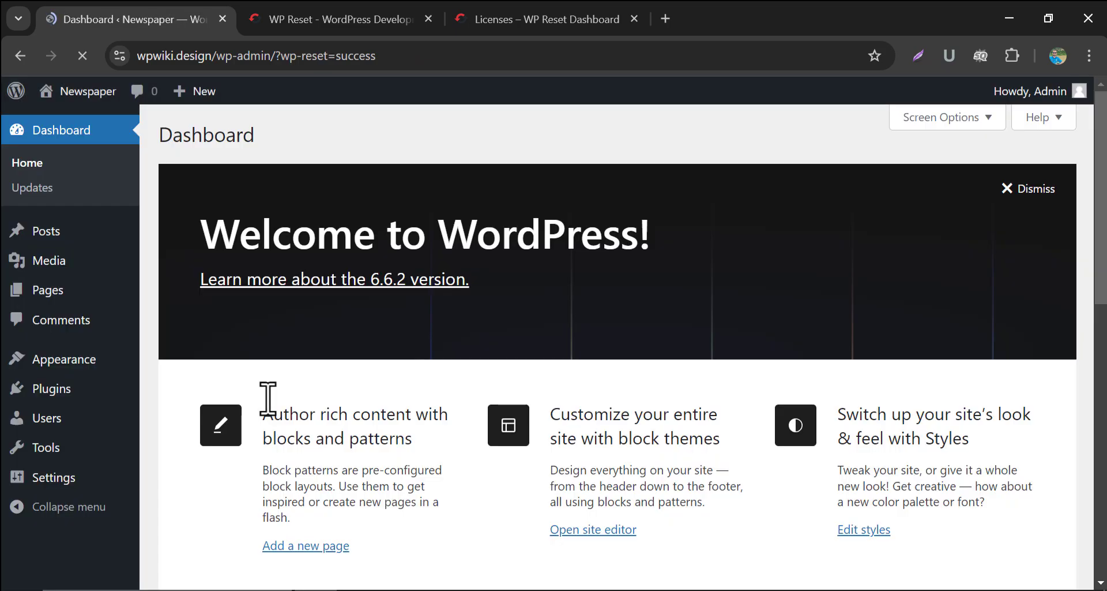
- Open the site's front end in a new tab and check its home page after the reset
mouse_move(87, 93)
middle_click(73, 122)
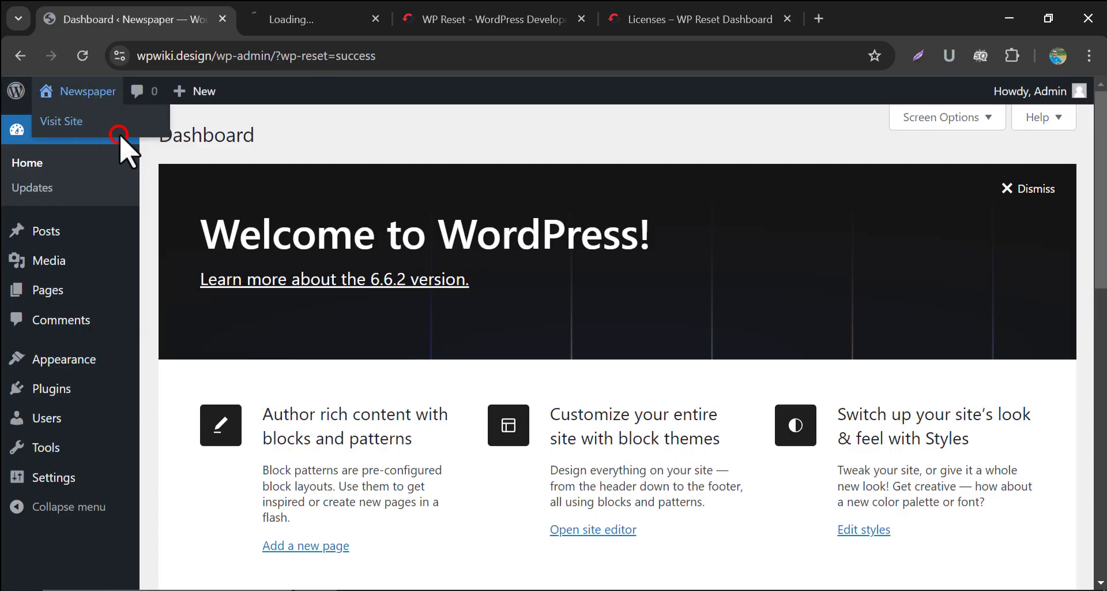
click(329, 14)
scroll(20, 196, down, 15)
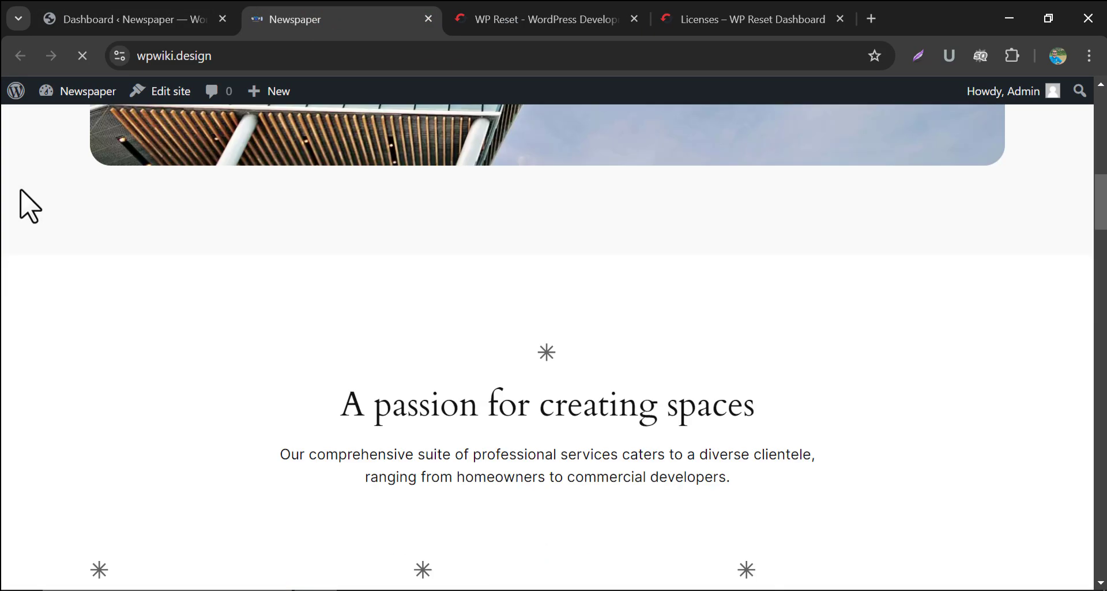
scroll(20, 196, up, 15)
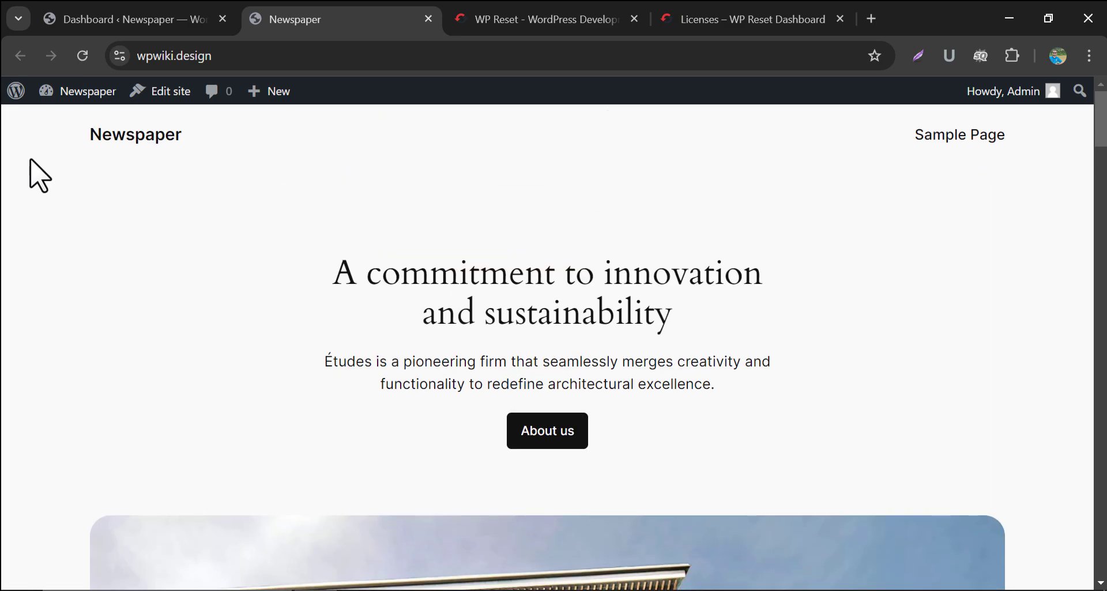
- Return to the dashboard, open the installed plugins list and activate WP Reset again
click(128, 17)
click(78, 388)
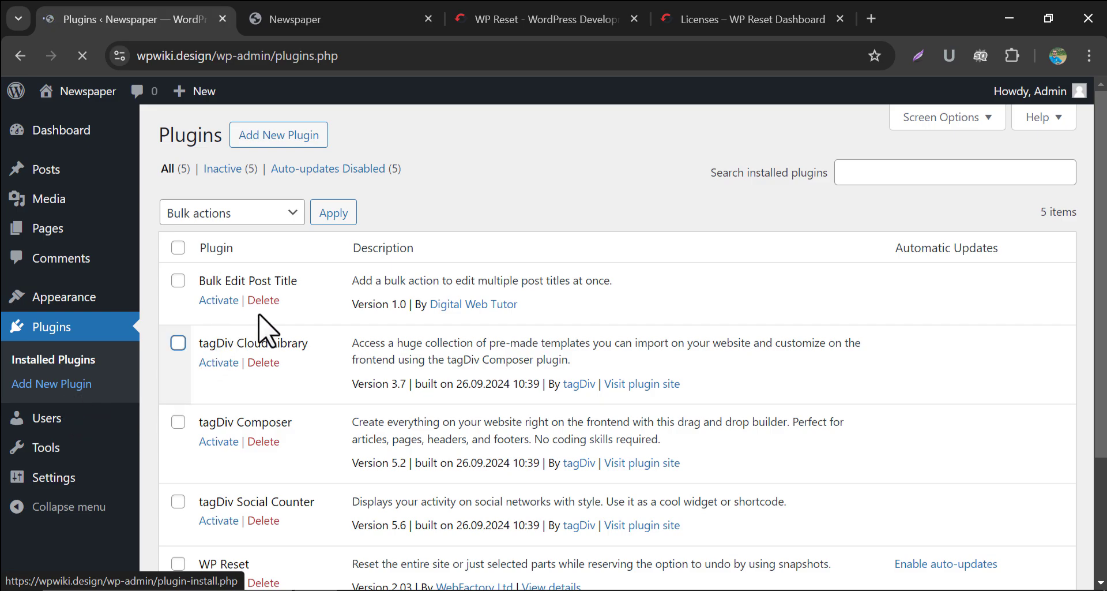
scroll(266, 403, down, 3)
scroll(245, 404, up, 3)
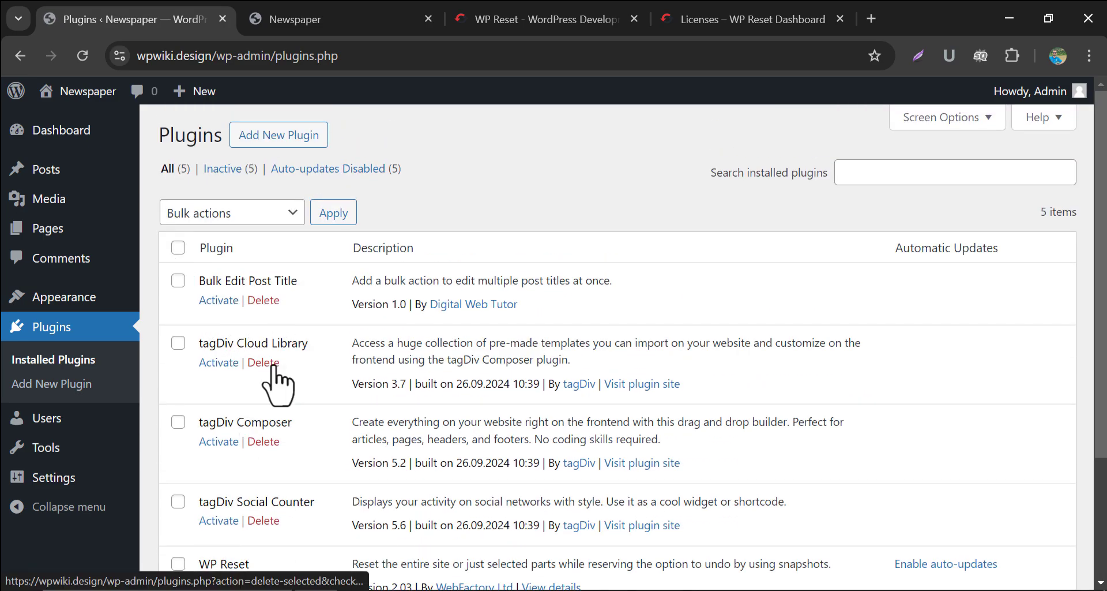
scroll(291, 395, down, 3)
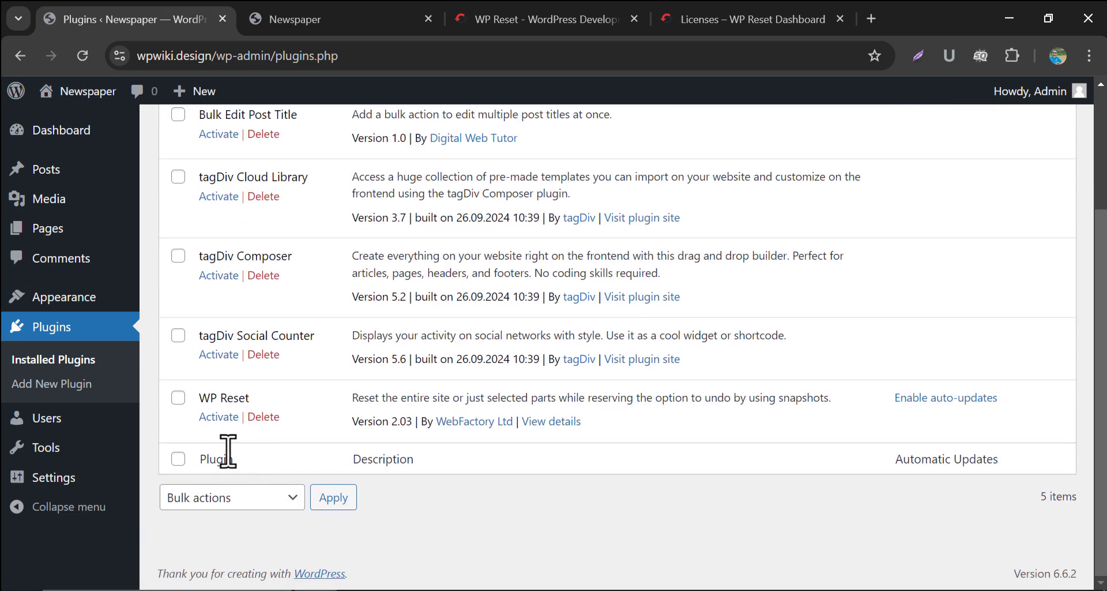
click(232, 414)
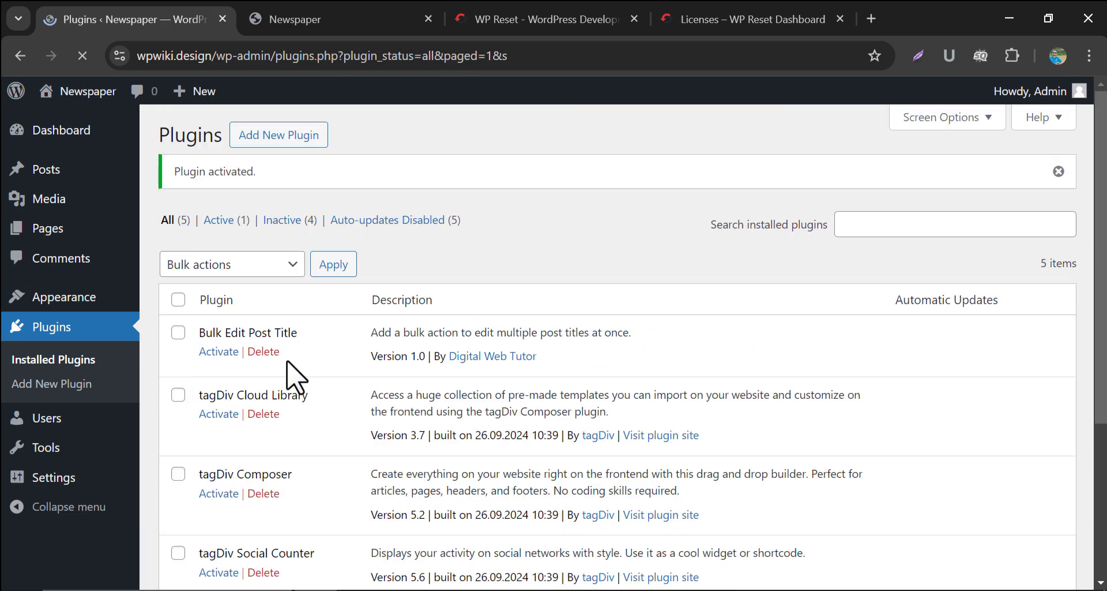
- Open the WP Reset tool page from the installed plugins list and show its PRO section
scroll(300, 375, down, 4)
click(236, 399)
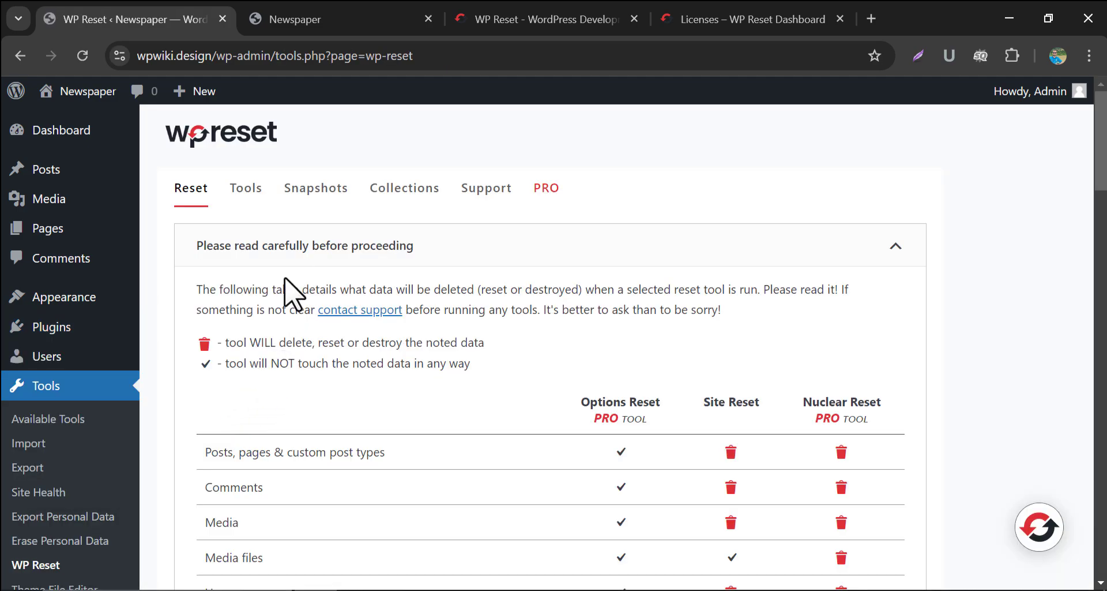
click(541, 199)
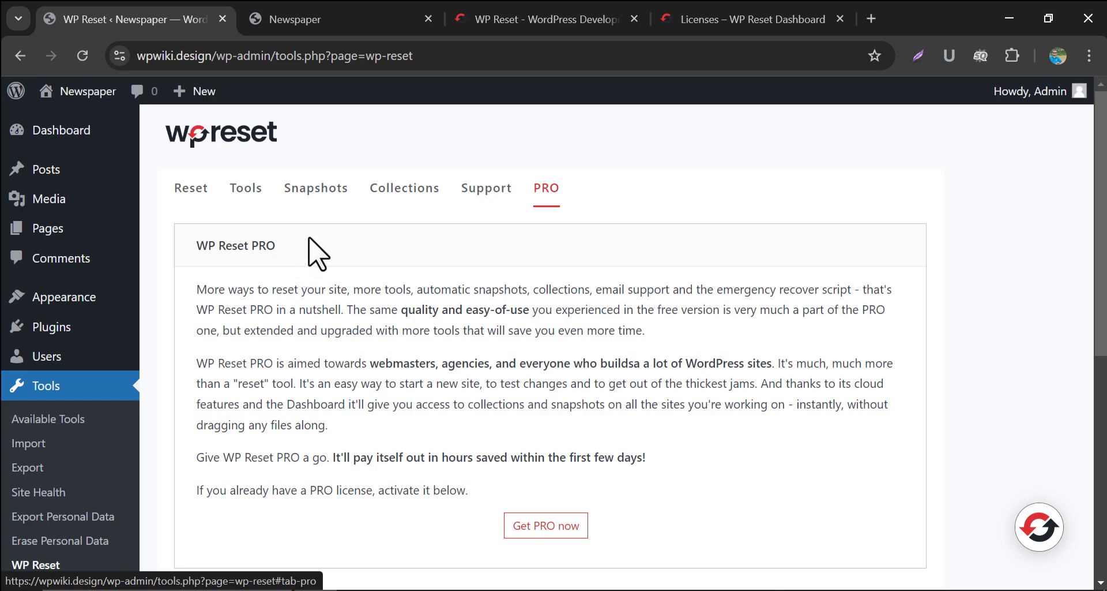
- Paste the PRO license key into the License Key field, save and activate the license, and check its status
scroll(319, 251, down, 4)
scroll(317, 267, down, 3)
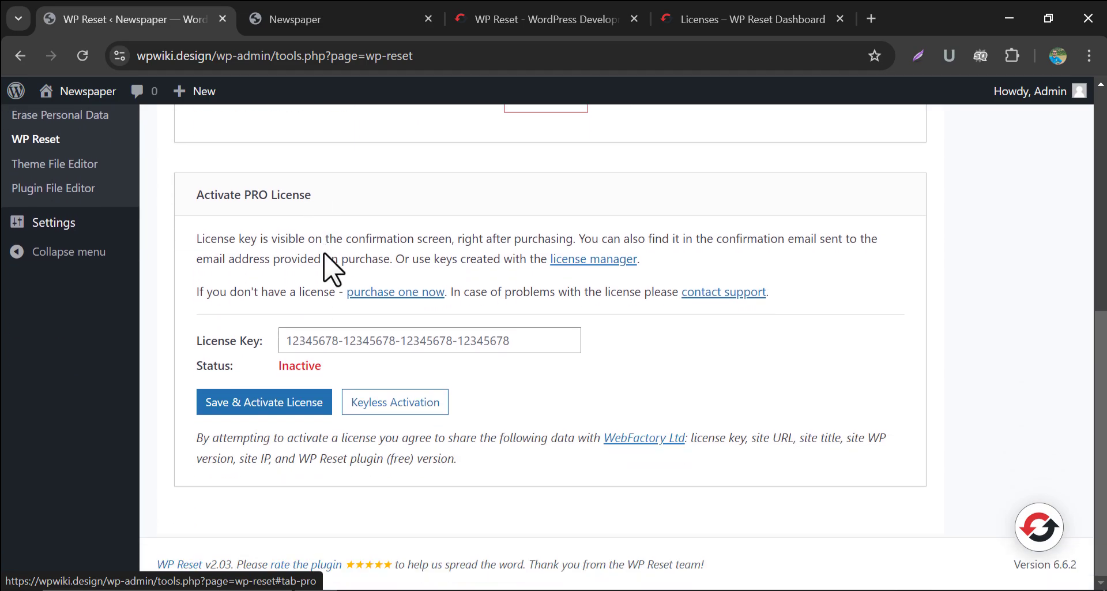
right_click(321, 346)
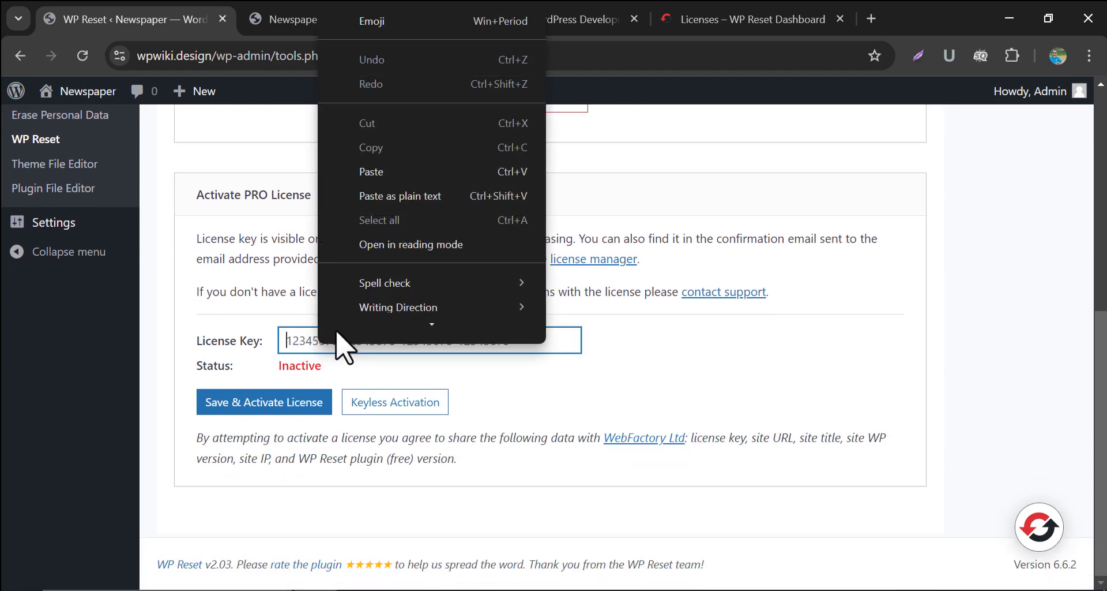
click(399, 186)
click(269, 402)
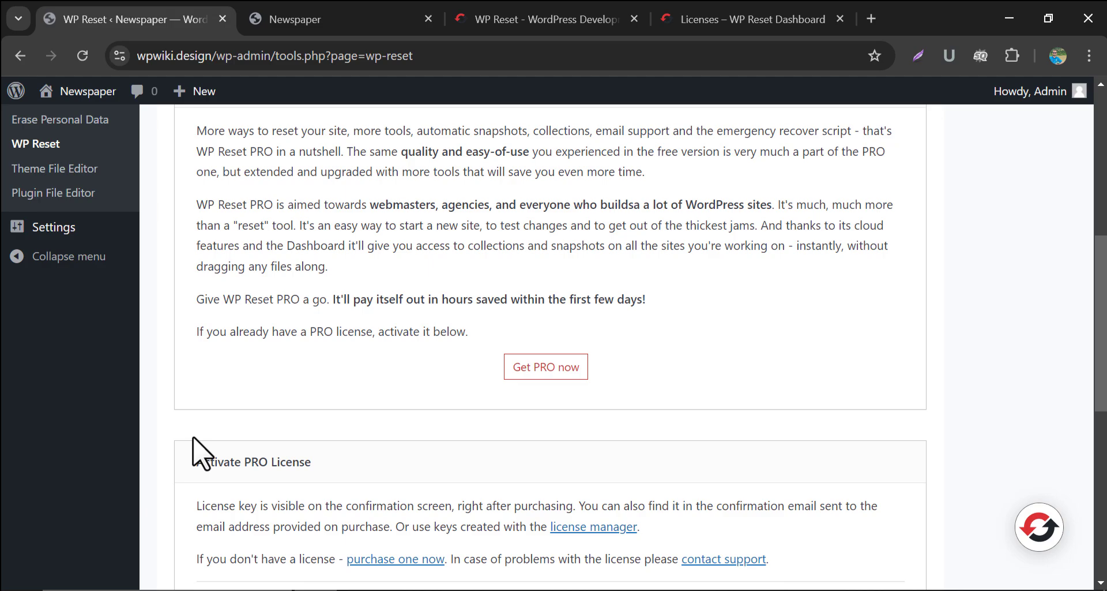
scroll(376, 432, down, 3)
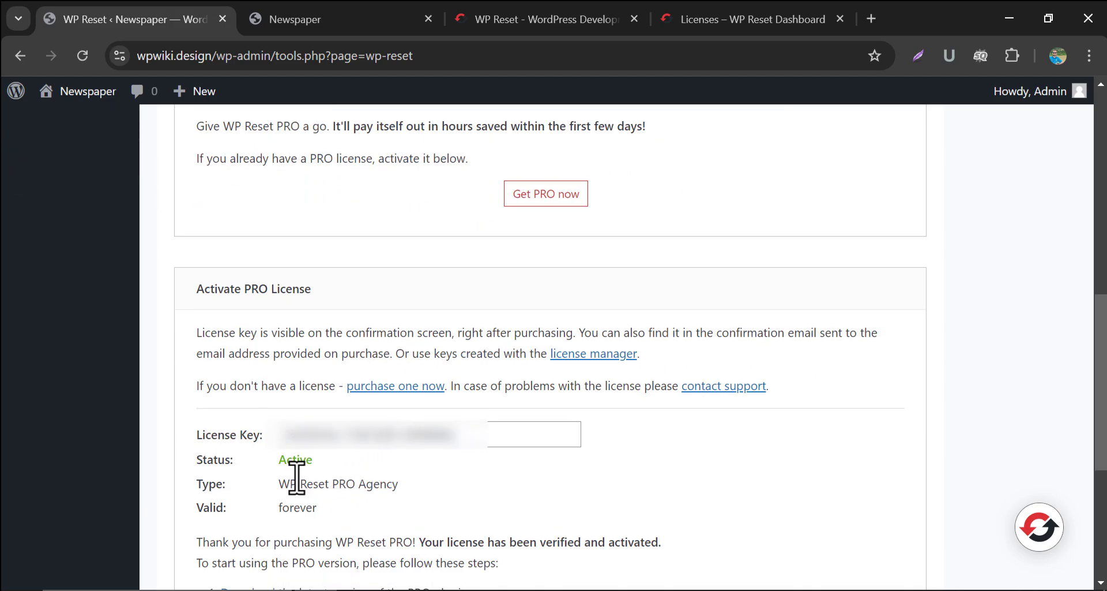
- Upload wp-reset-pro-v616.zip as a new plugin, install it and replace the current WP Reset version with it
scroll(333, 461, up, 10)
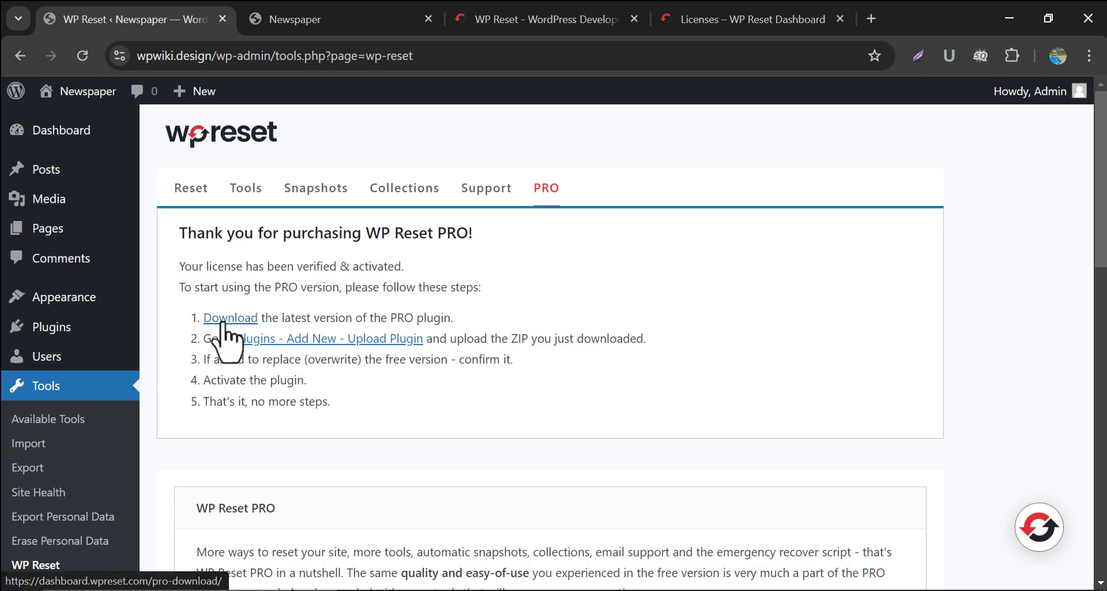
click(299, 338)
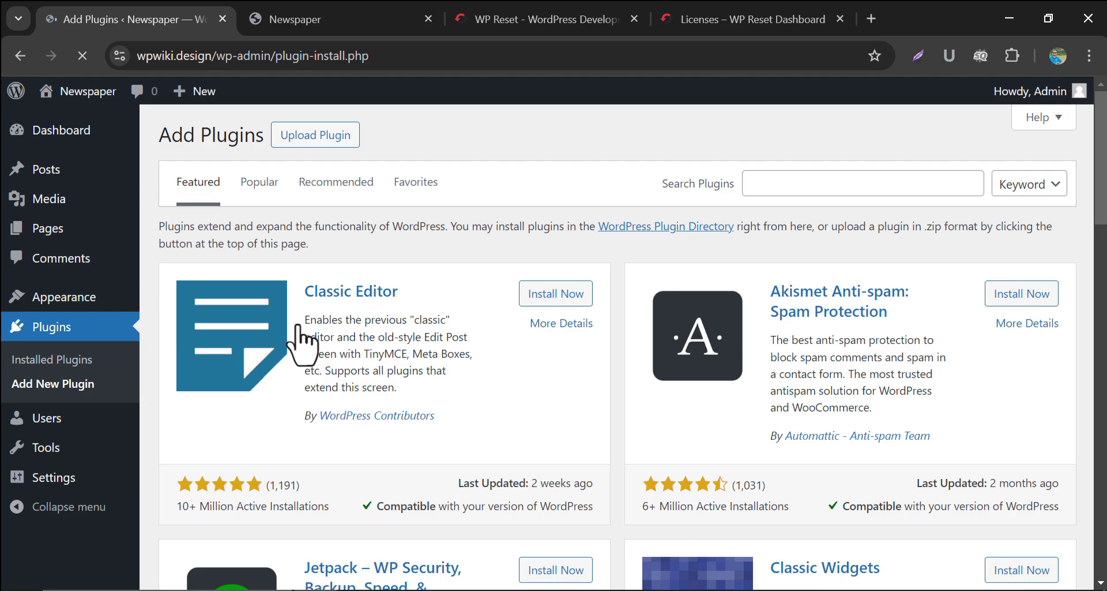
click(300, 138)
click(503, 291)
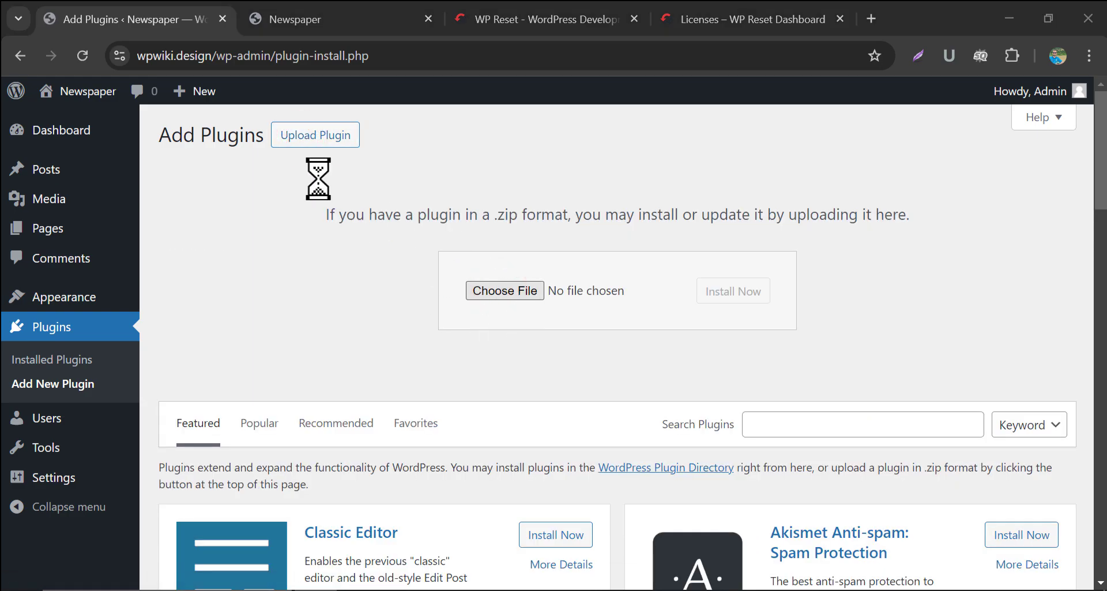
double_click(467, 218)
click(733, 291)
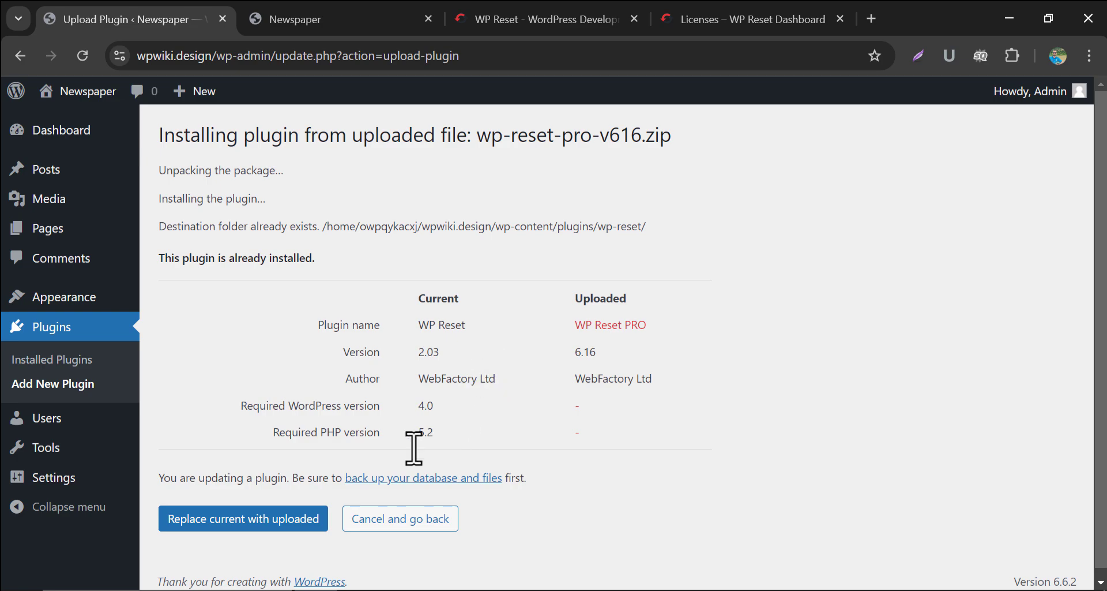
click(236, 525)
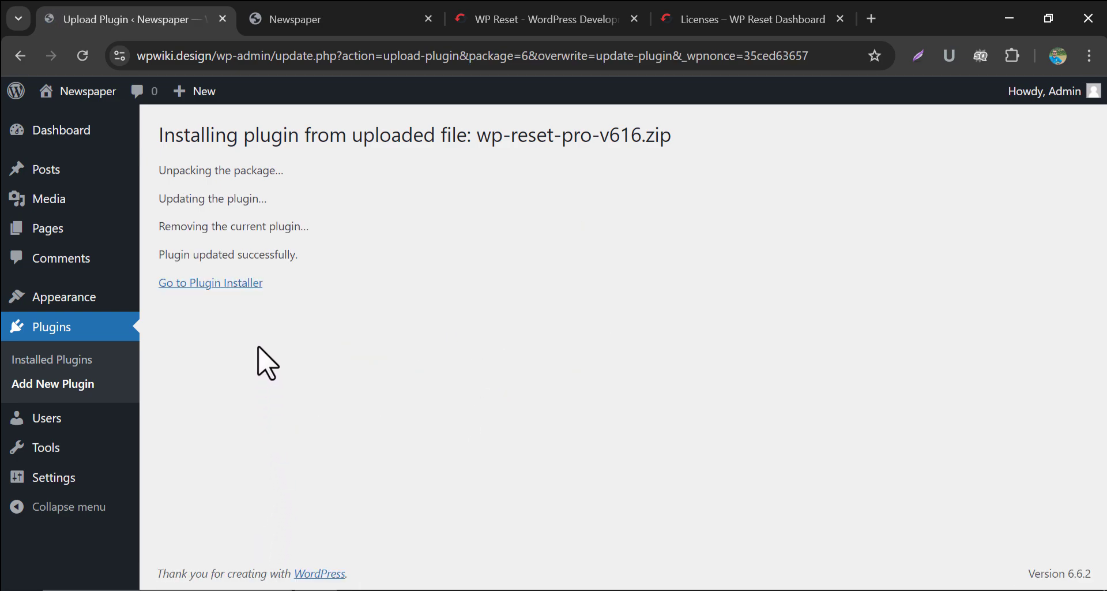
- Leave the plugin update page and open WP Reset PRO from the site's tools
click(219, 284)
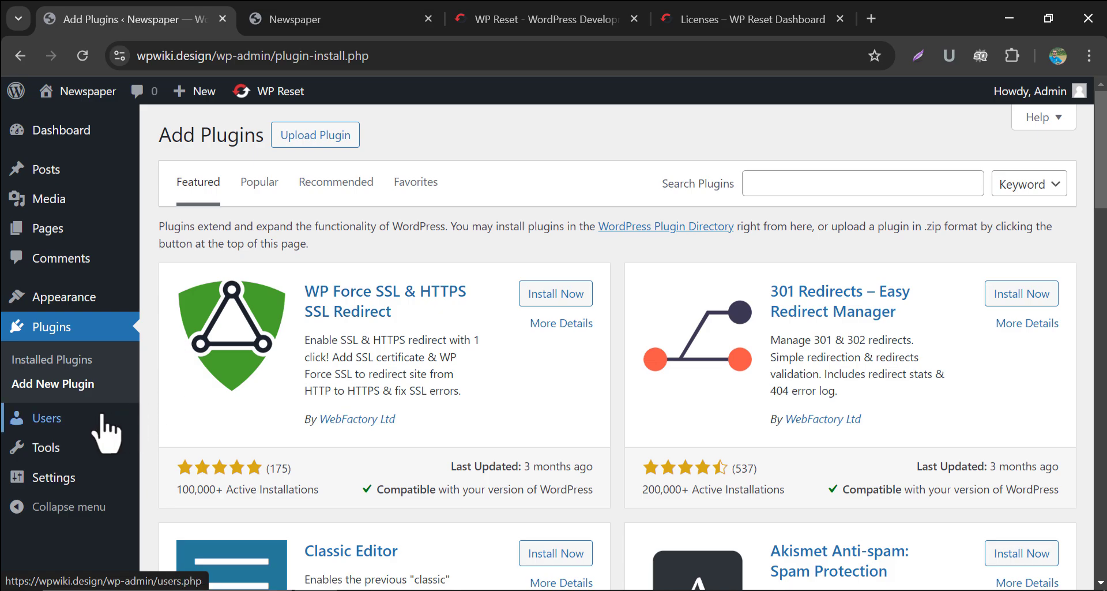
mouse_move(63, 458)
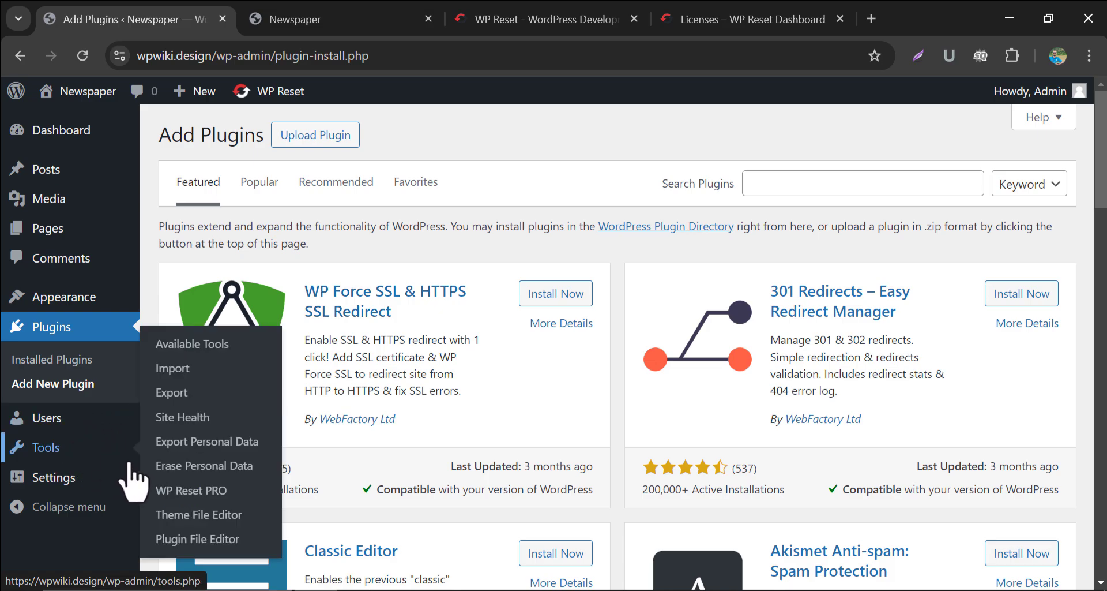
click(186, 491)
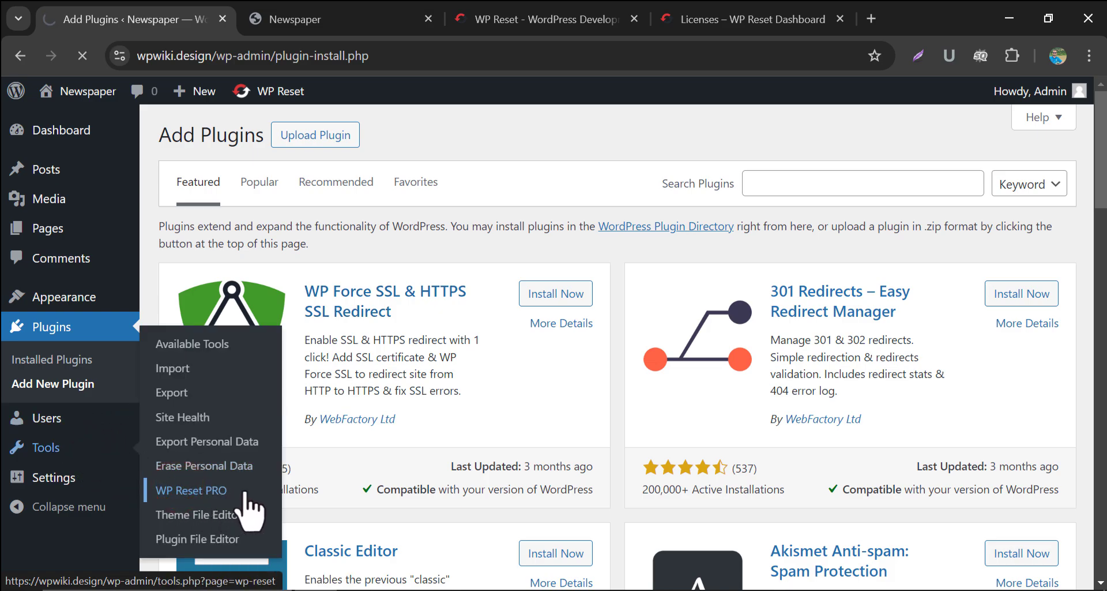
- Examine the reset comparison table and the Options Reset, Site Reset and Nuclear Site Reset options
scroll(247, 265, down, 2)
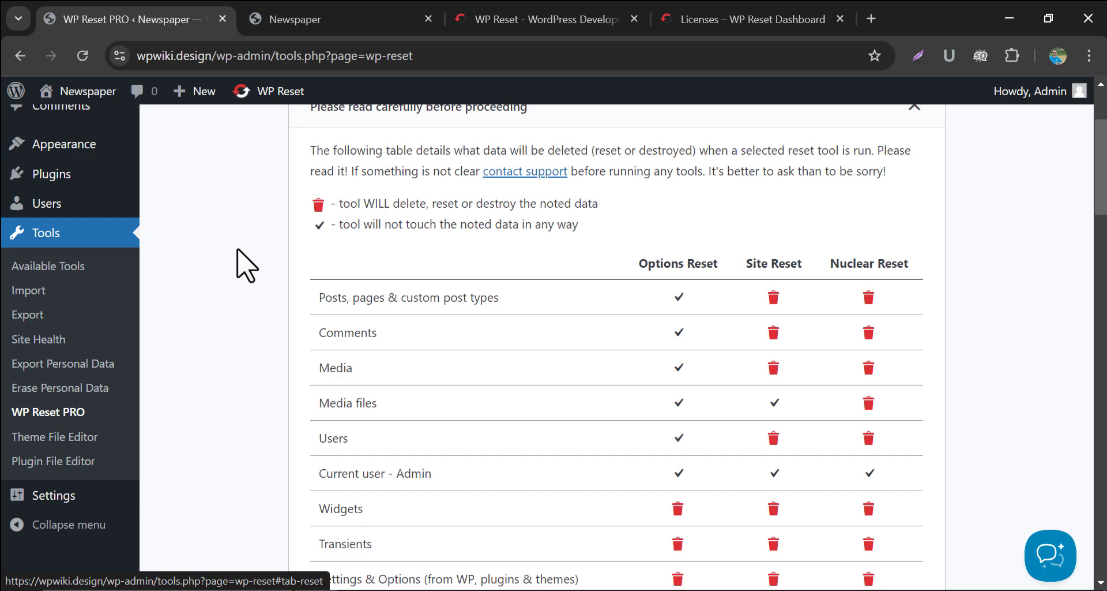
scroll(247, 265, down, 15)
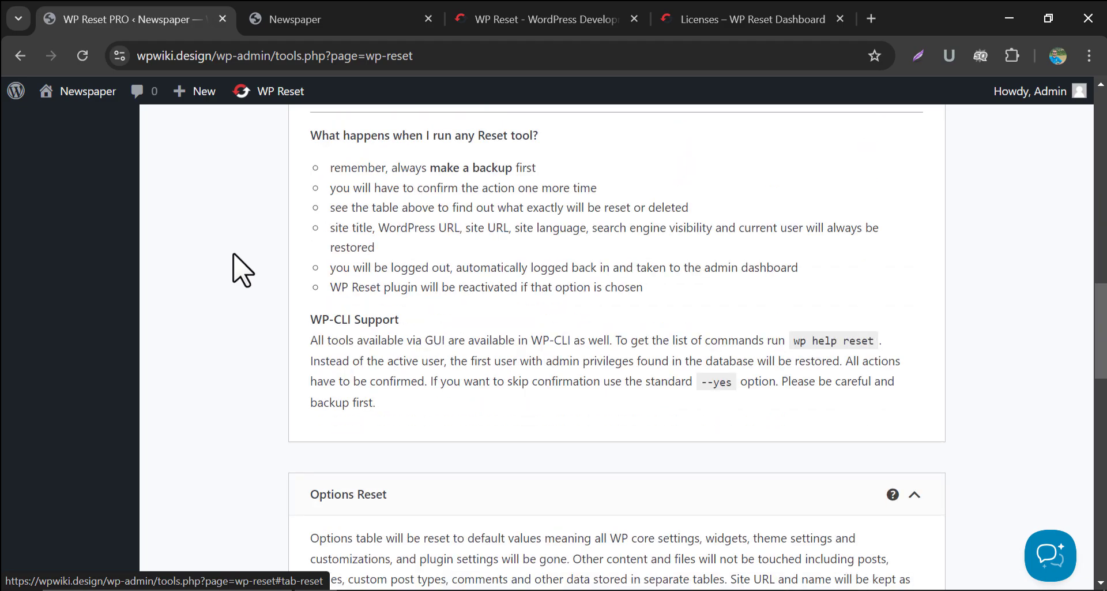
scroll(243, 270, down, 5)
scroll(239, 262, down, 2)
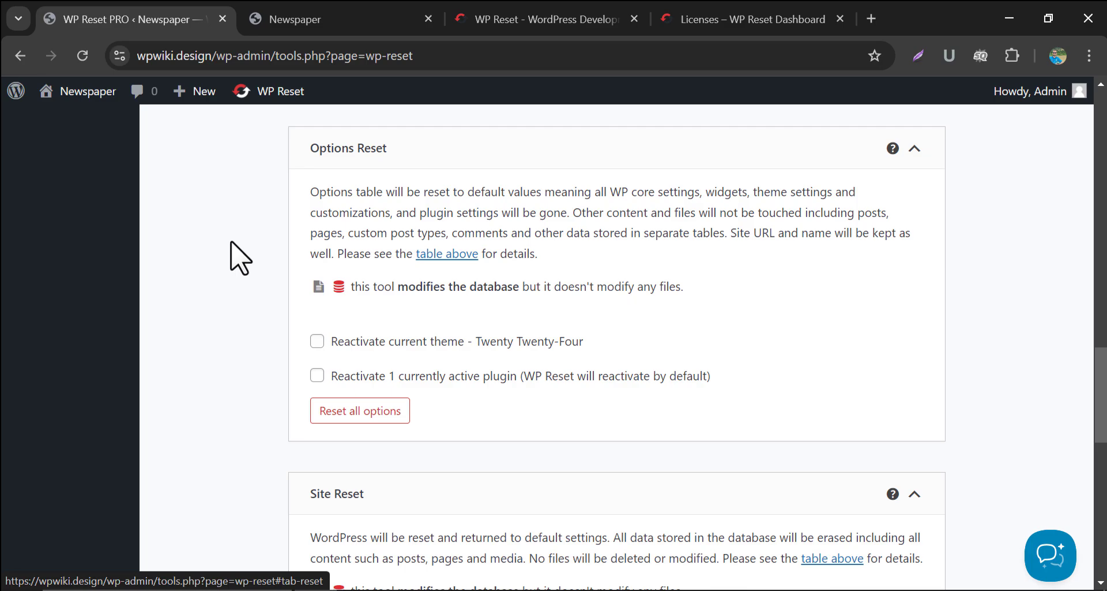
scroll(241, 258, down, 6)
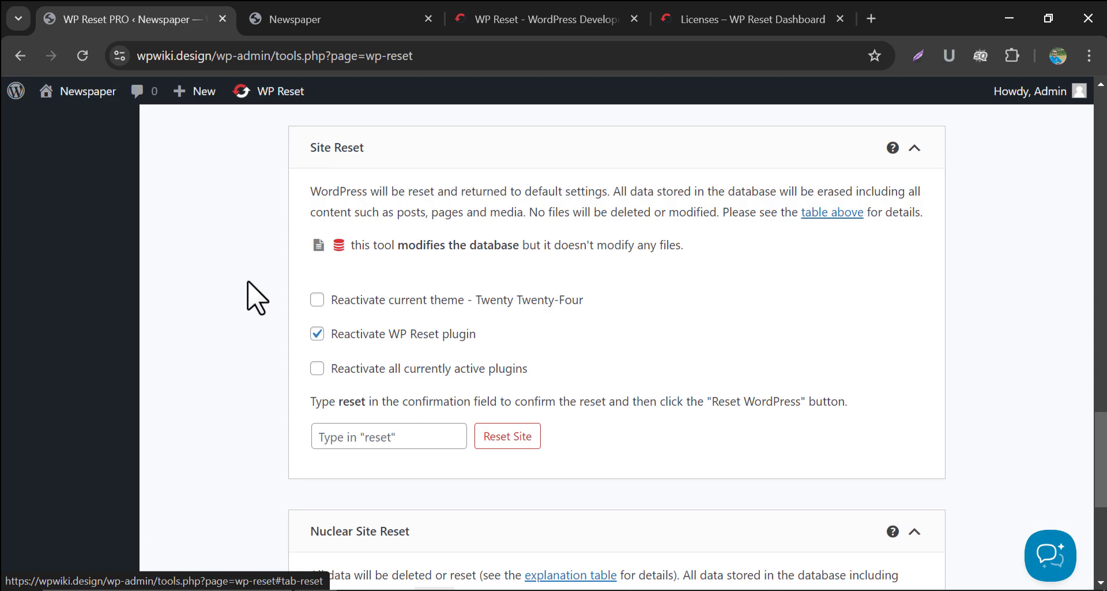
scroll(257, 297, down, 5)
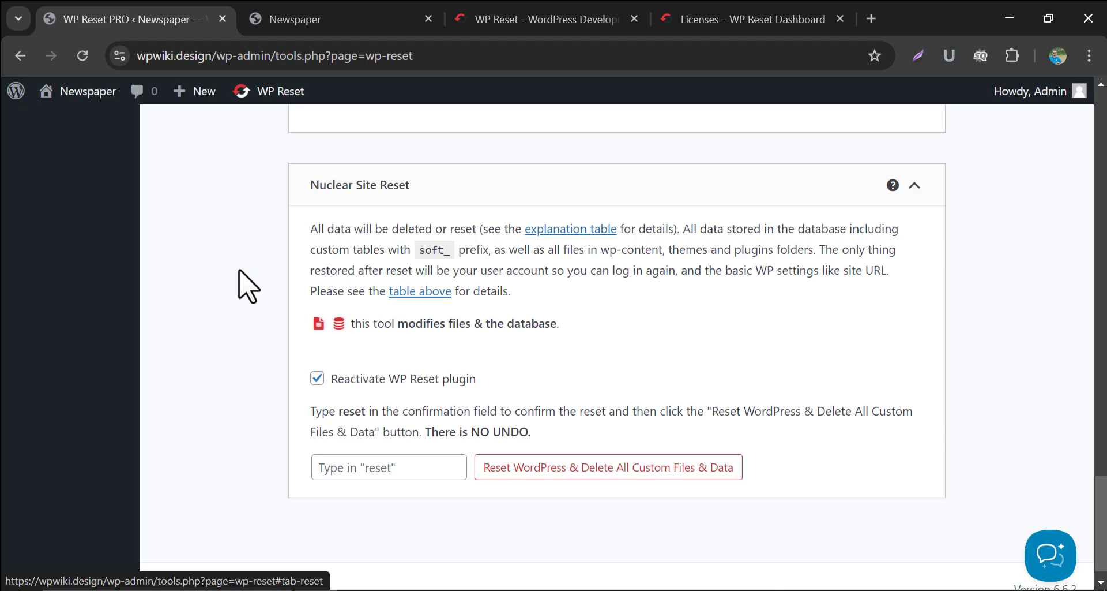
scroll(248, 285, up, 20)
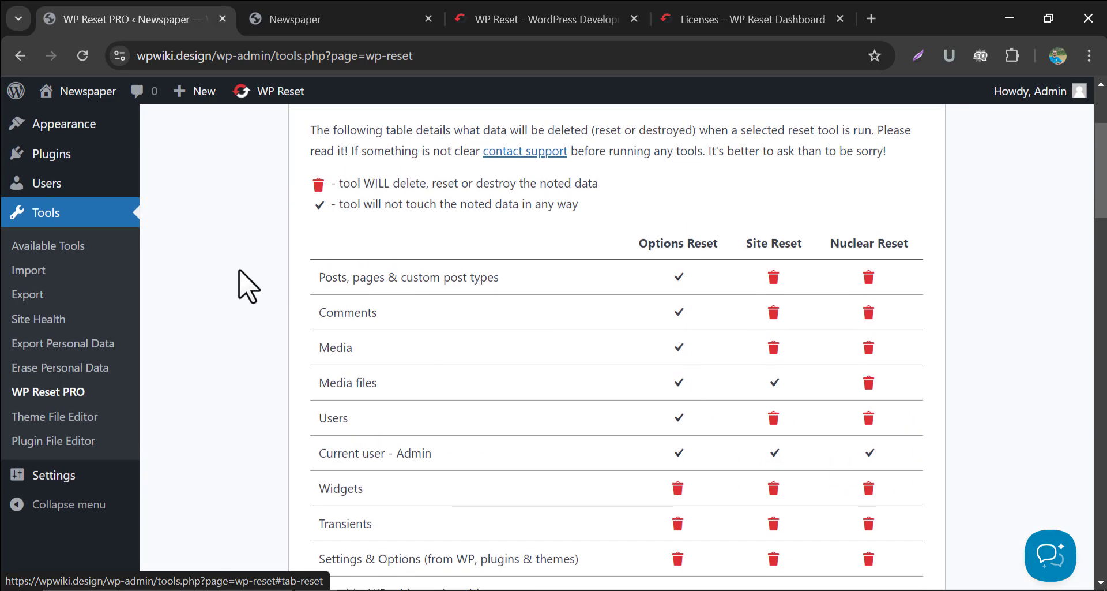
- Open the WP Reset PRO tools collection, run Purge Cache on the site and confirm it
scroll(248, 286, up, 3)
click(359, 189)
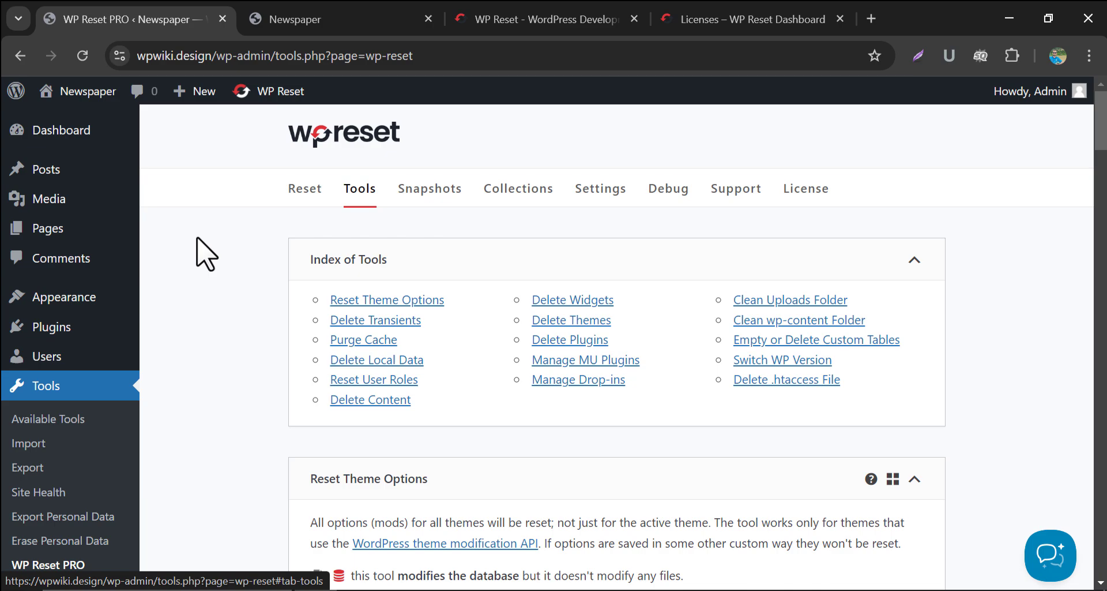
scroll(198, 242, down, 2)
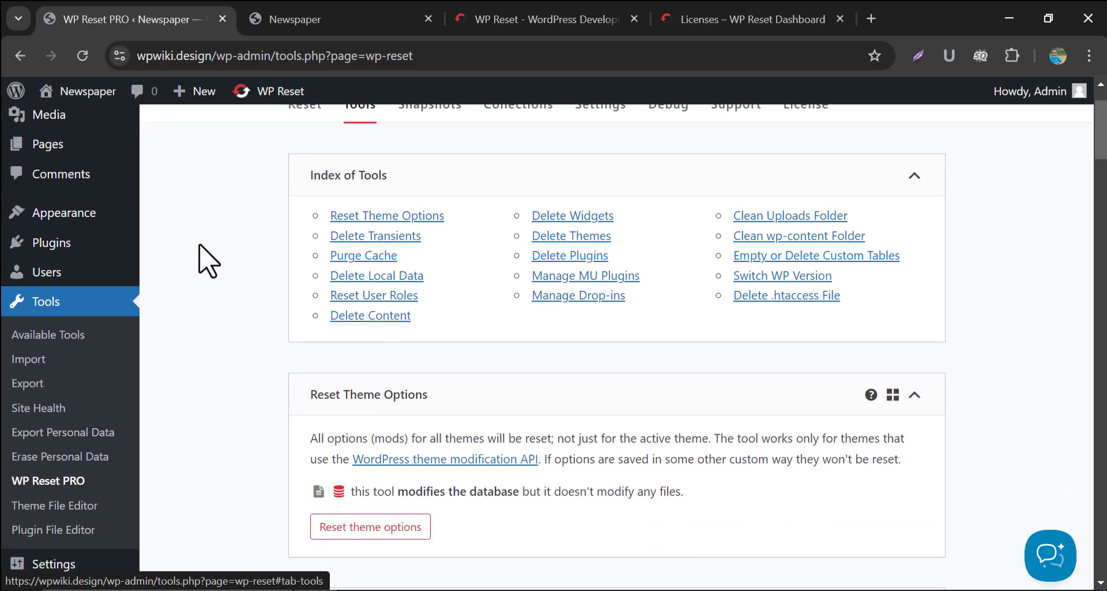
scroll(198, 263, down, 2)
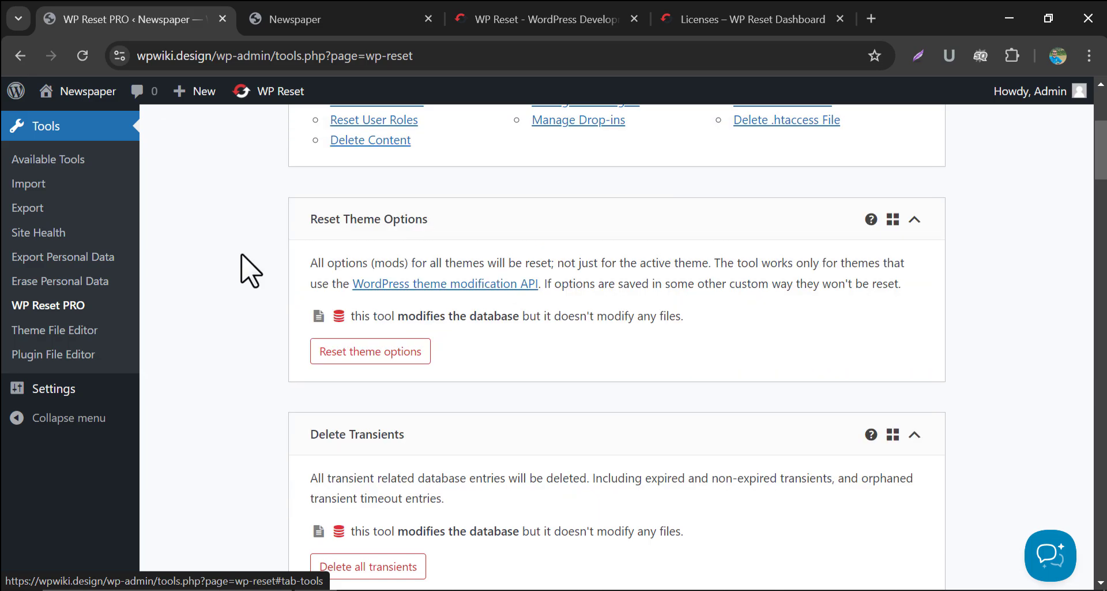
scroll(242, 254, down, 3)
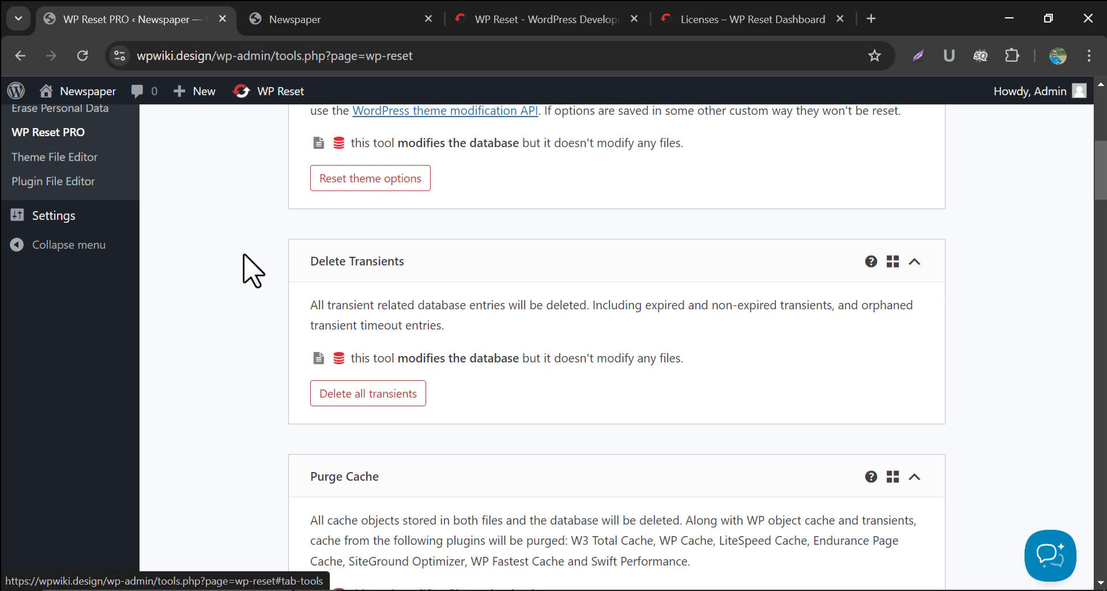
scroll(248, 271, down, 5)
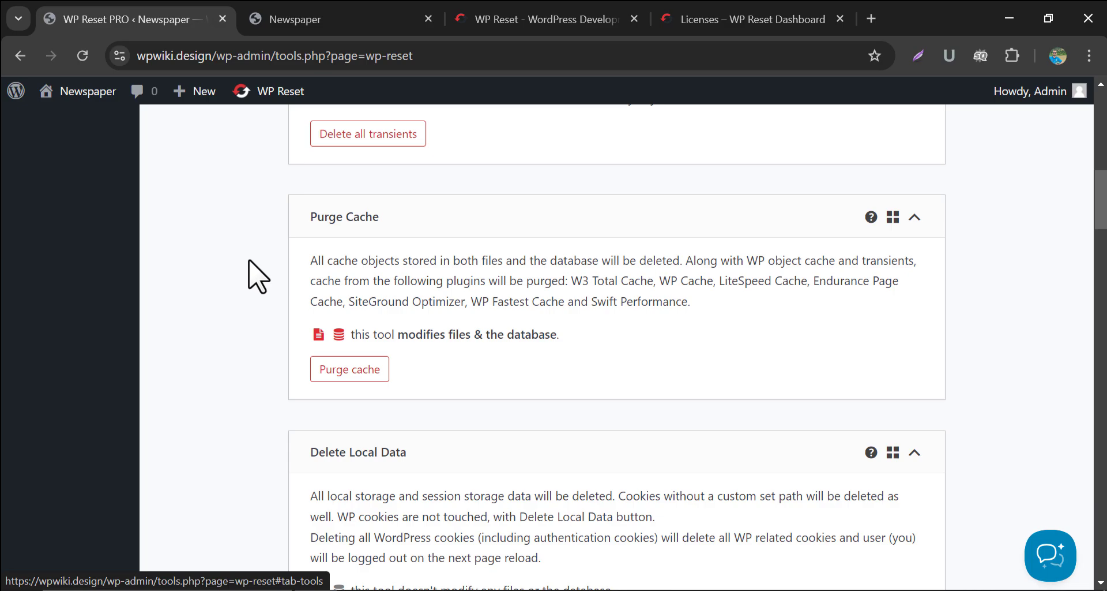
click(340, 368)
click(495, 444)
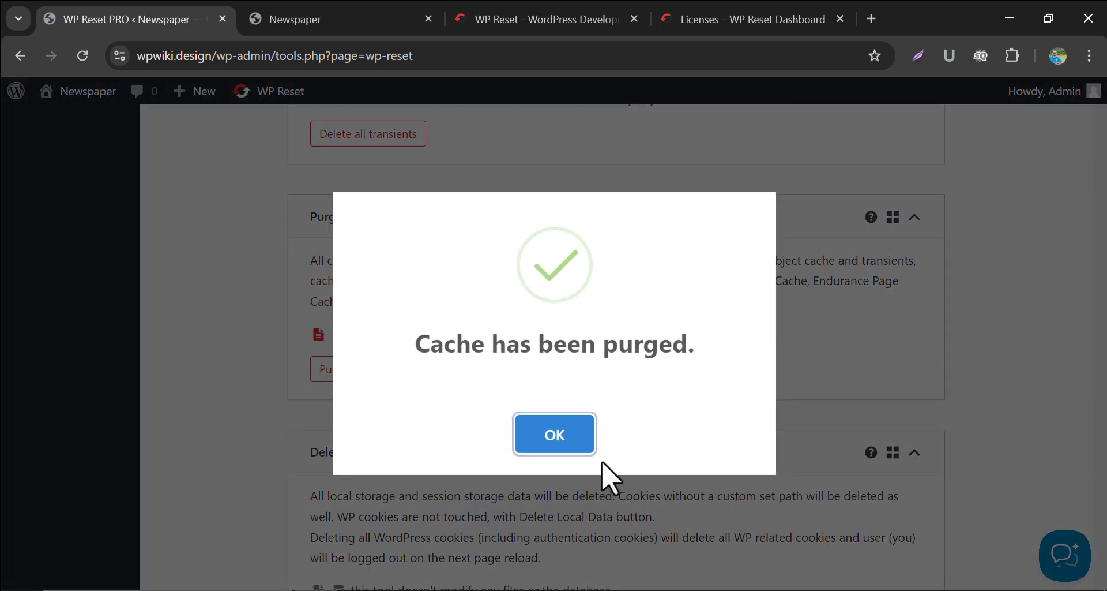
click(555, 442)
- Examine the cleanup tools from Delete Local Data through Empty or Delete Custom Tables, expanding the Delete Widgets description along the way
scroll(245, 375, down, 5)
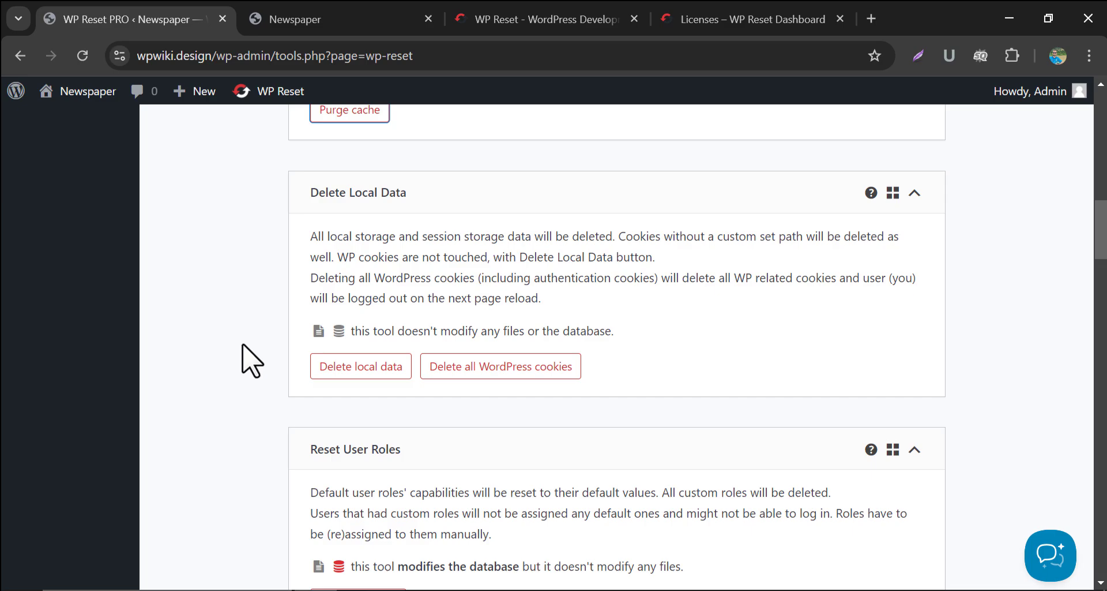
scroll(253, 361, down, 4)
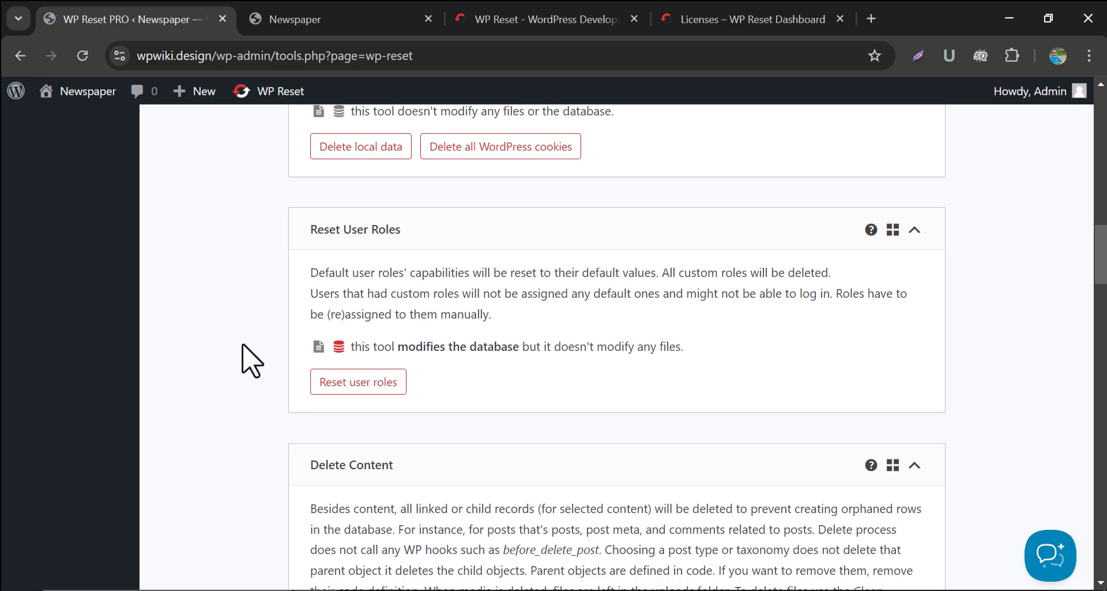
scroll(246, 360, down, 5)
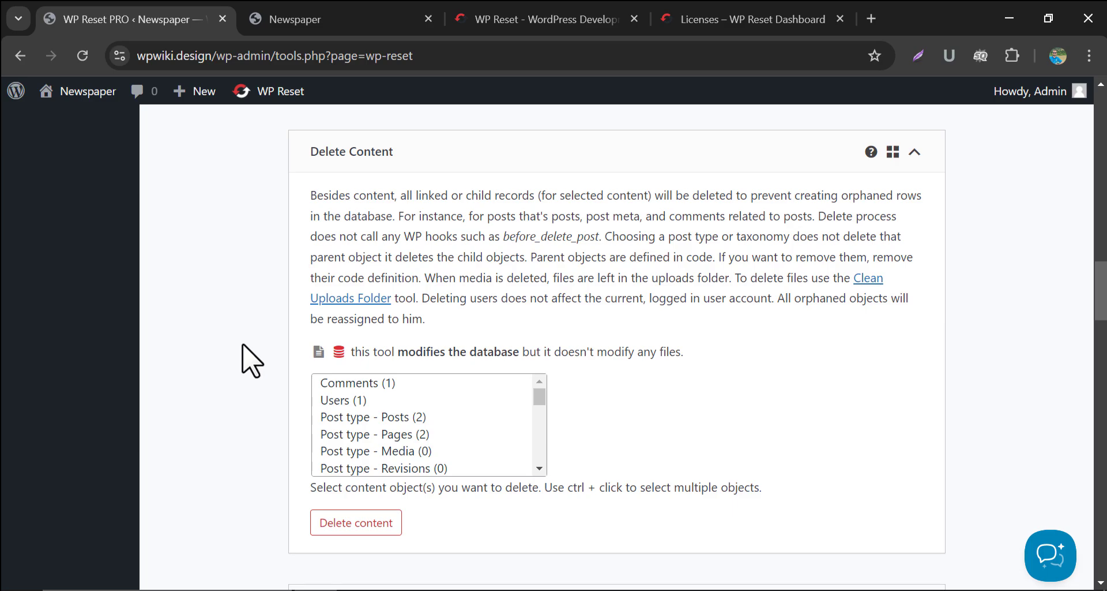
scroll(252, 361, down, 7)
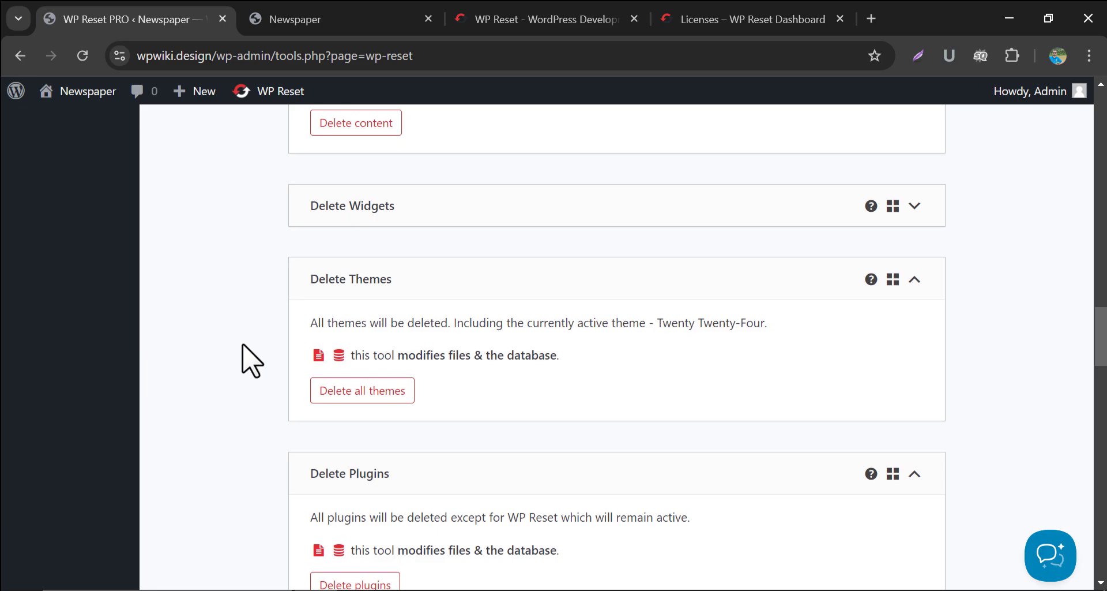
click(914, 211)
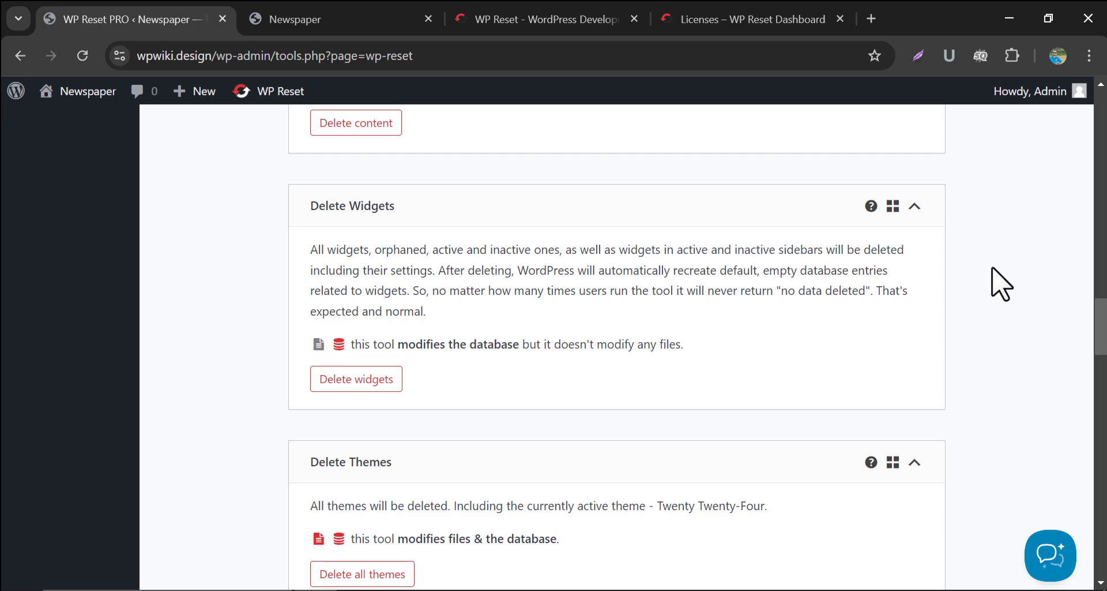
scroll(1002, 284, down, 9)
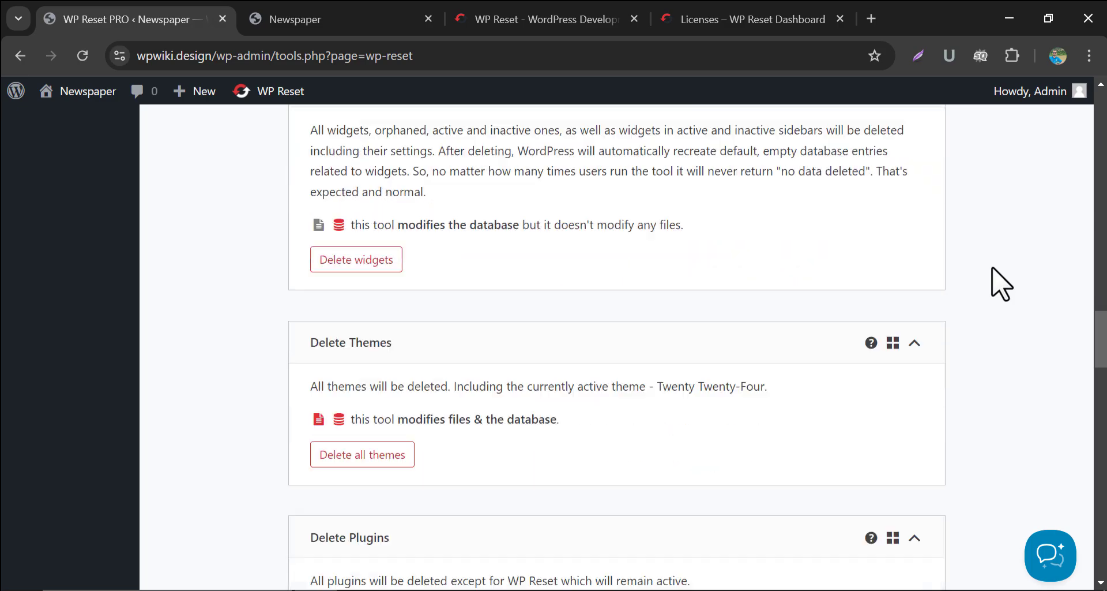
scroll(1002, 284, down, 10)
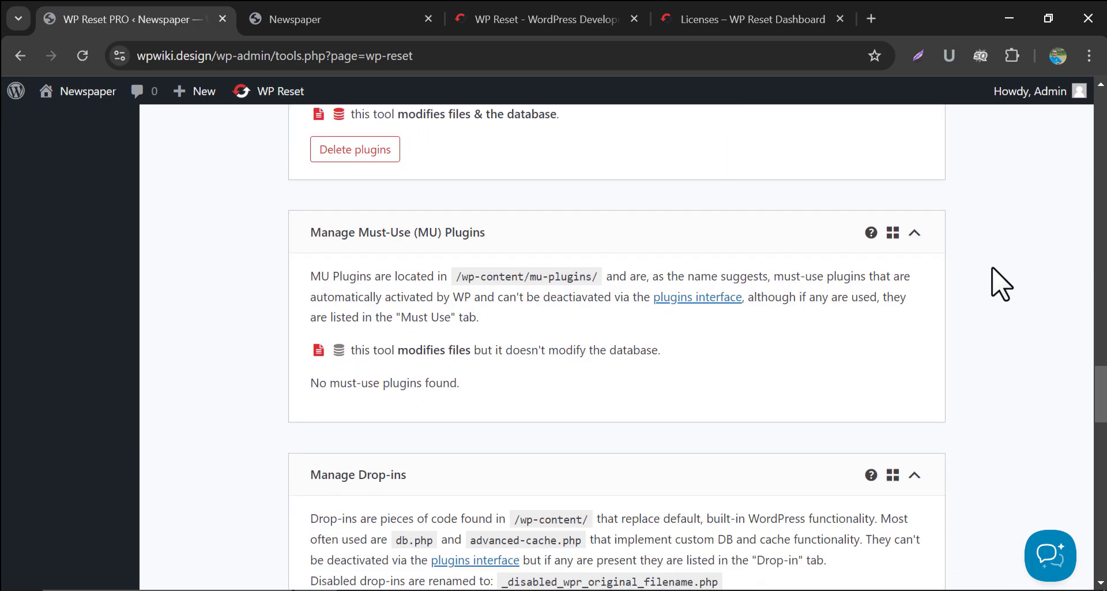
scroll(1002, 283, down, 1)
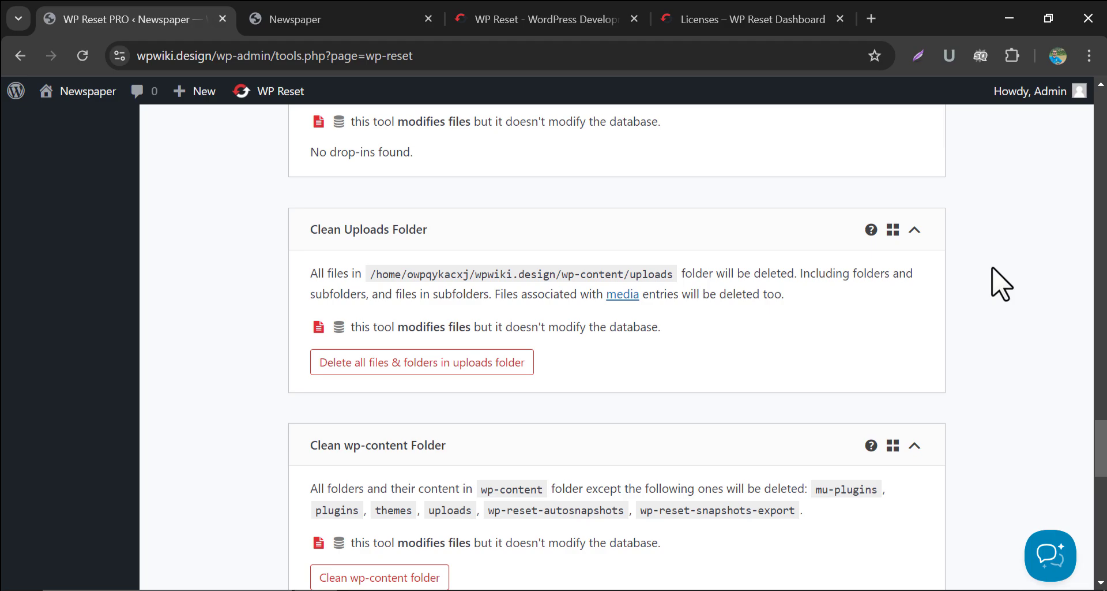
scroll(1002, 283, down, 3)
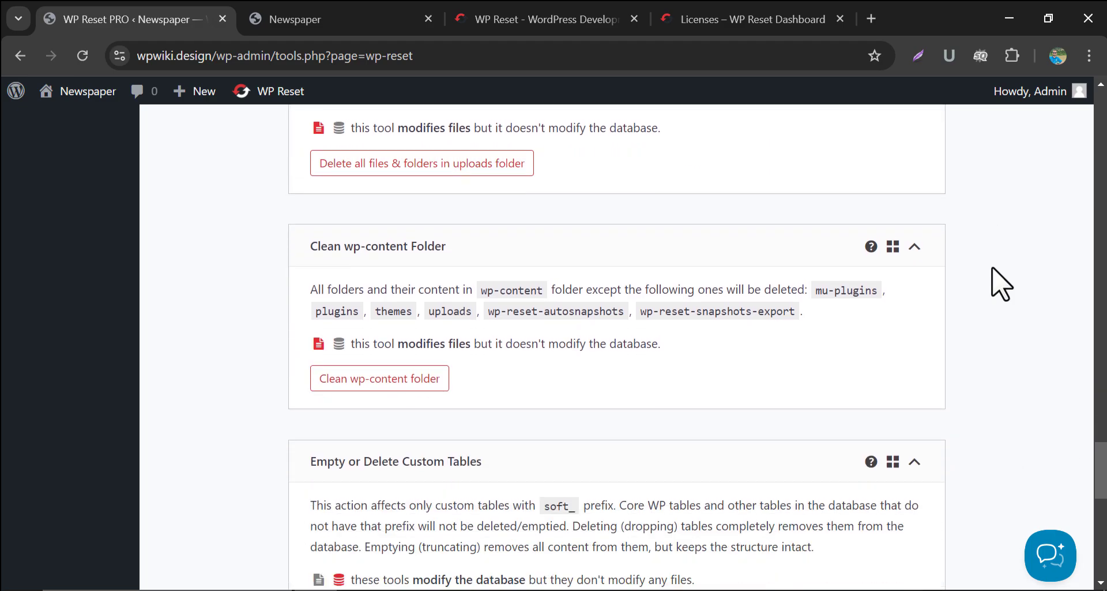
scroll(1002, 283, down, 4)
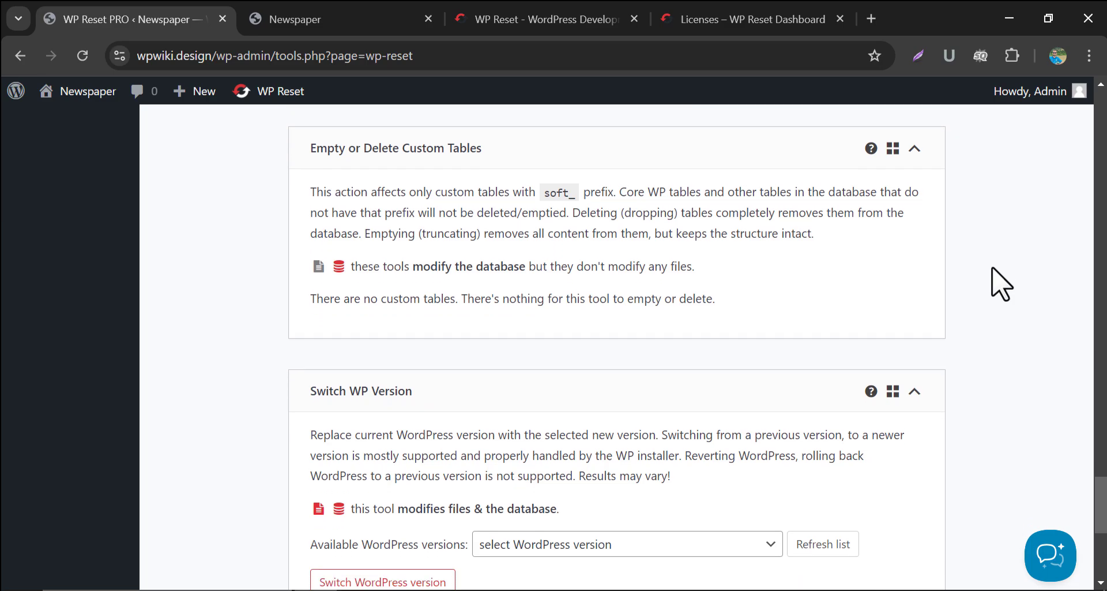
- Select WordPress v6.5.5 (2024-06-25) in the Switch WP Version tool and review the Delete .htaccess File tool
scroll(1002, 284, down, 3)
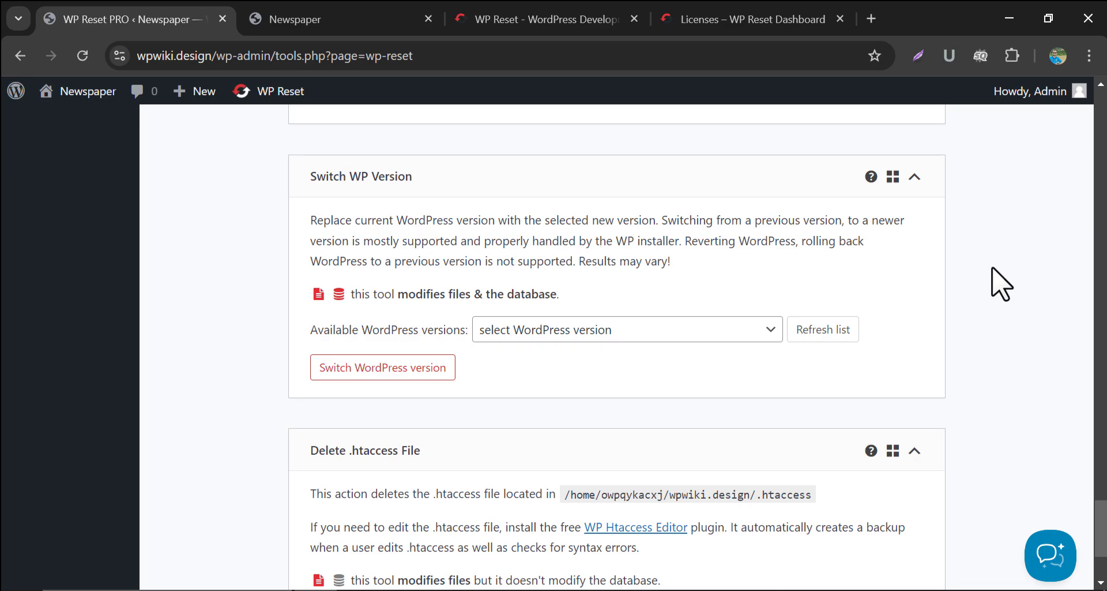
click(685, 335)
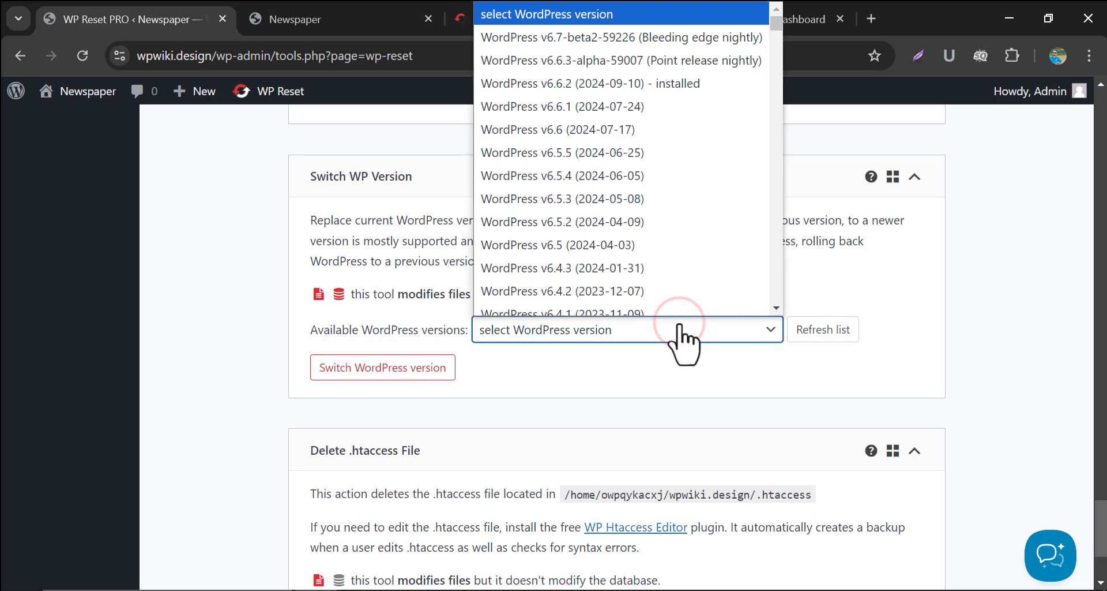
click(643, 142)
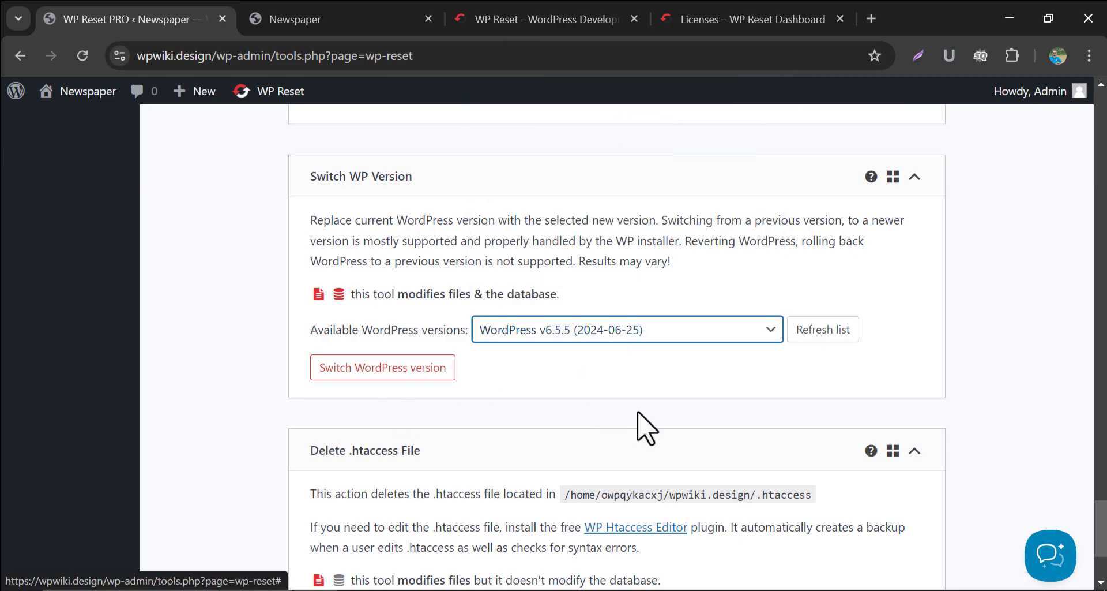
click(721, 379)
scroll(721, 379, down, 3)
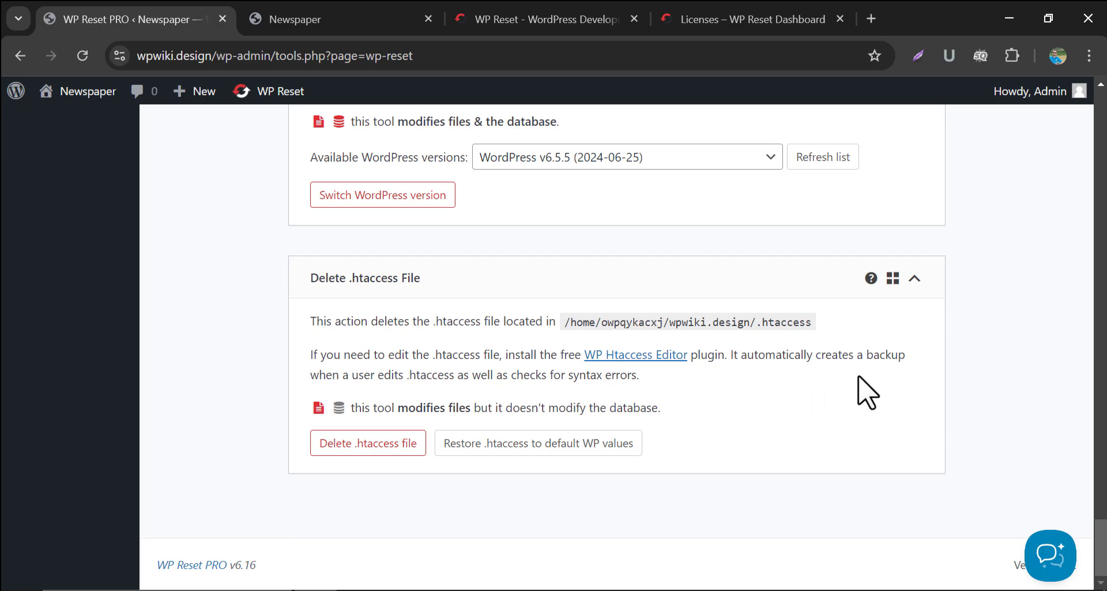
- Open the Snapshots section of WP Reset PRO and create a user snapshot named wpwiki
drag(1102, 537, 1102, 118)
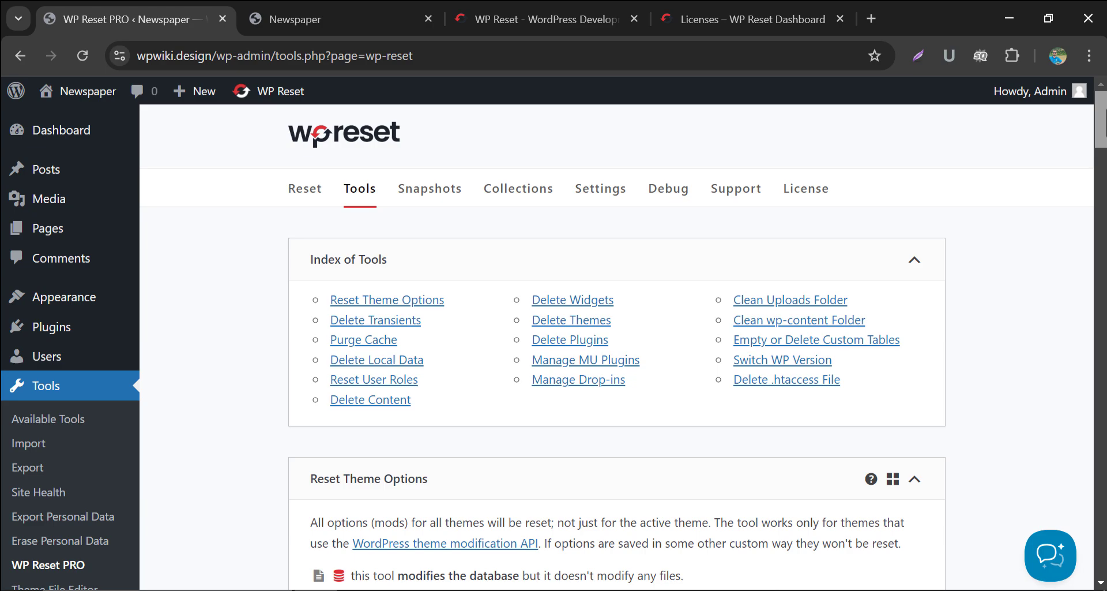
click(430, 190)
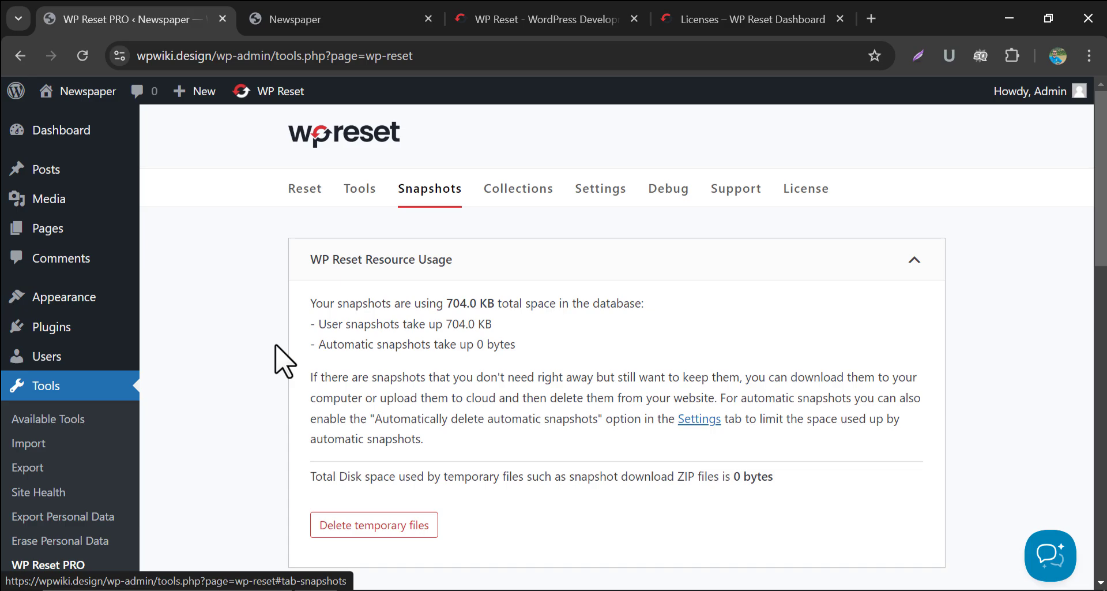
scroll(254, 334, down, 2)
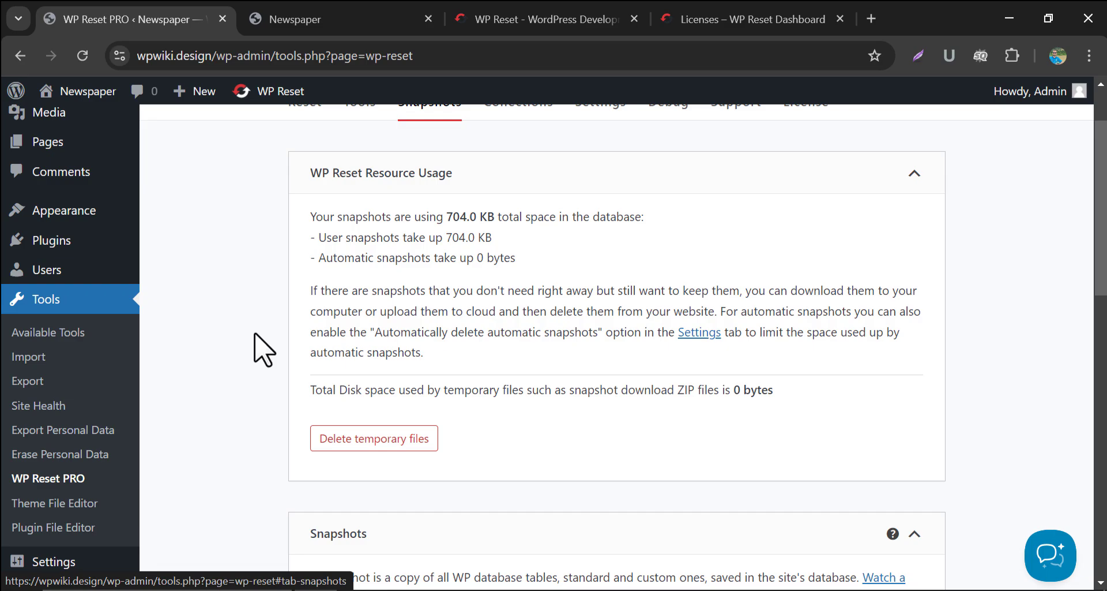
scroll(259, 343, down, 5)
scroll(260, 342, down, 5)
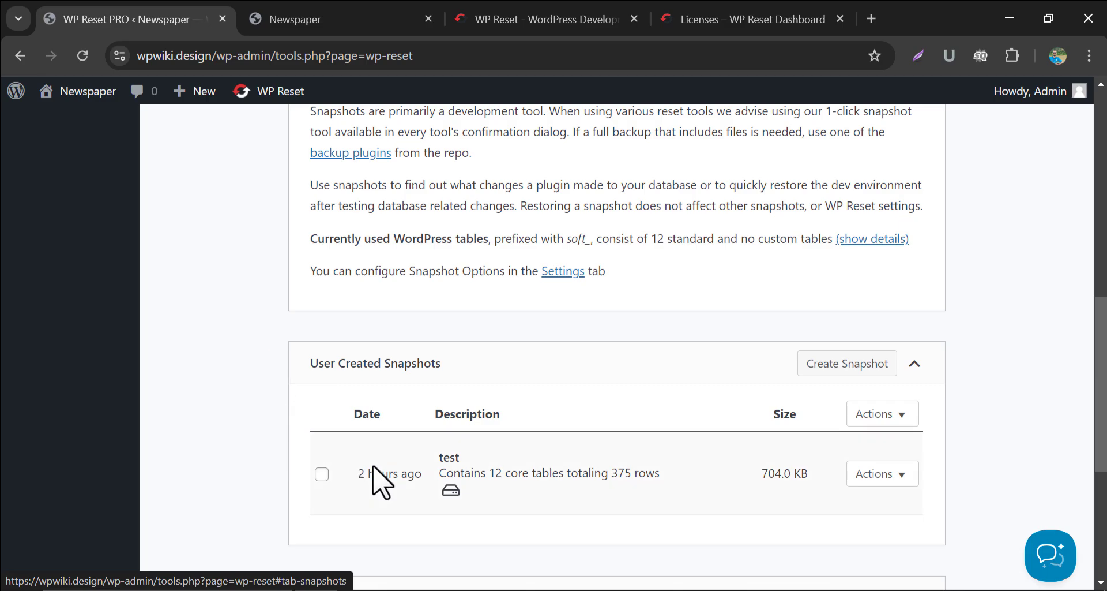
click(834, 368)
text(wpwiki)
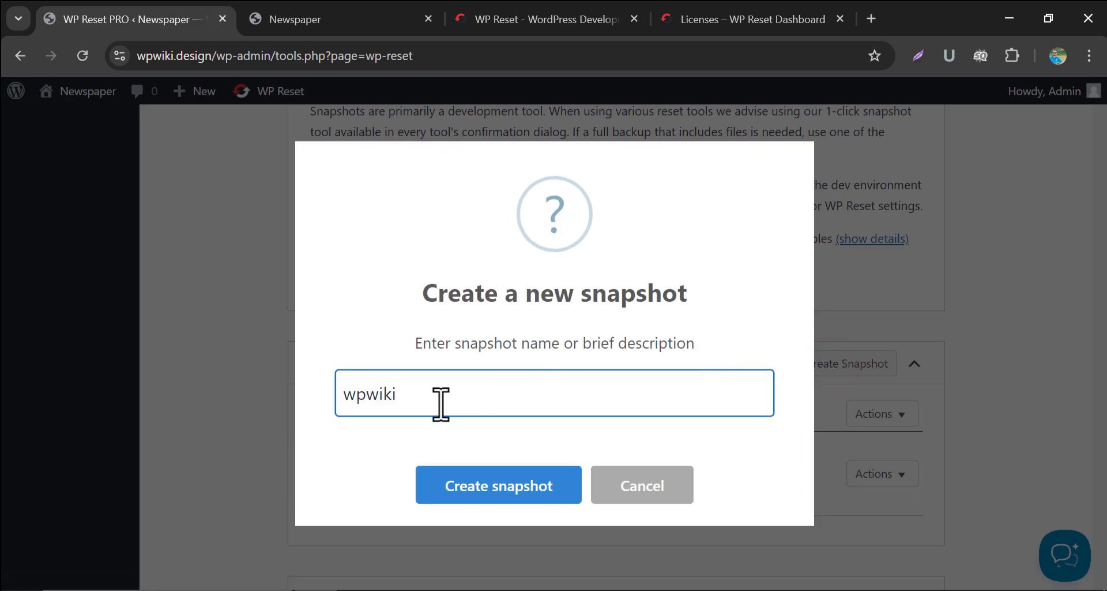
click(490, 488)
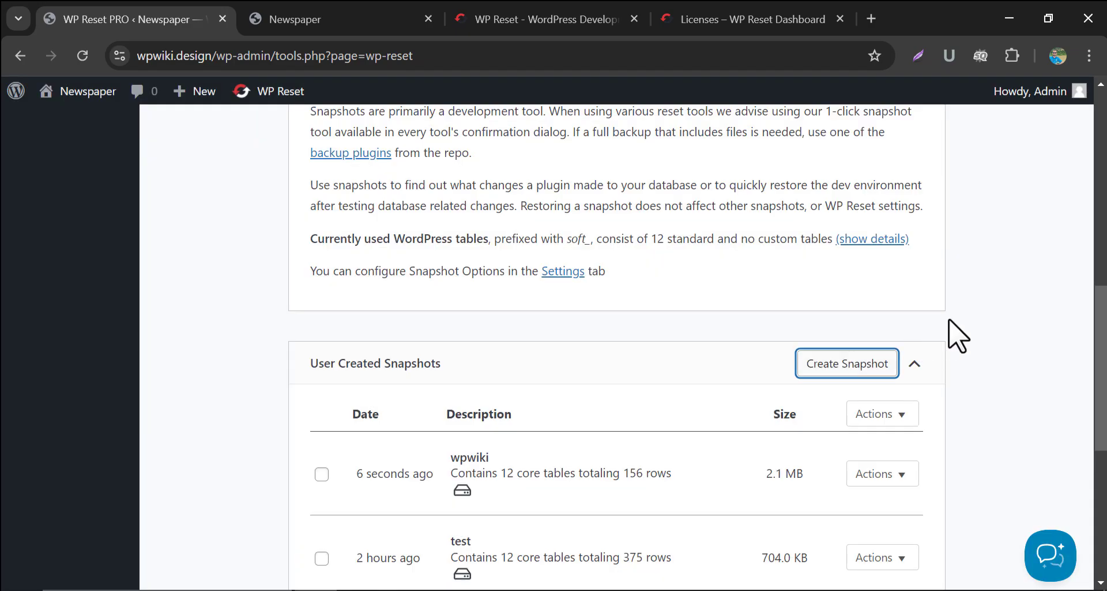
scroll(969, 340, down, 2)
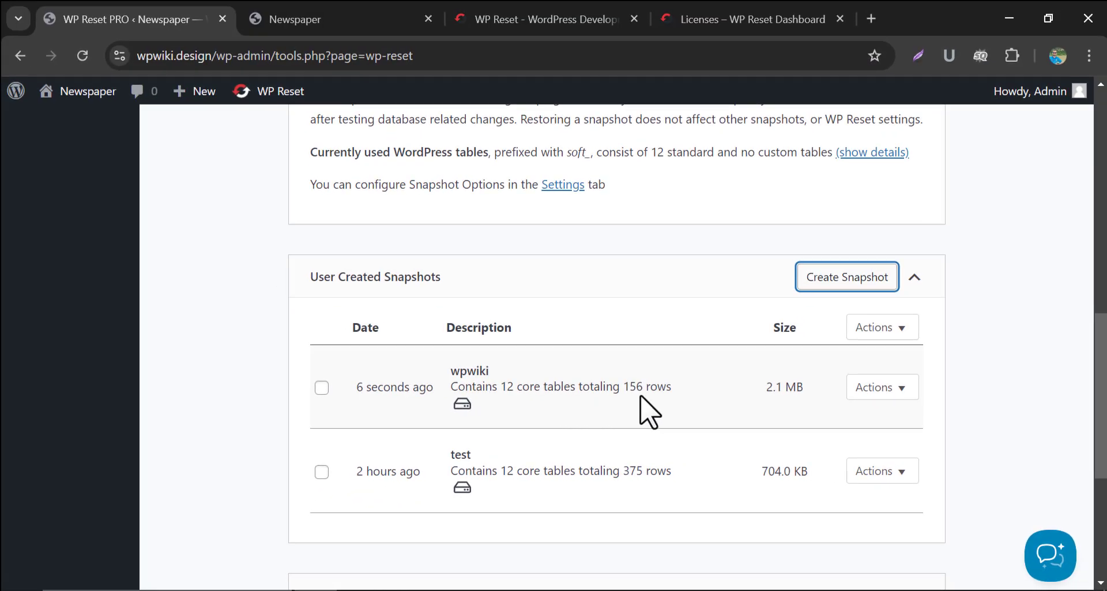
- Open the popular plugins on the Add Plugins page in the second browser tab and install Yoast SEO
scroll(219, 412, up, 5)
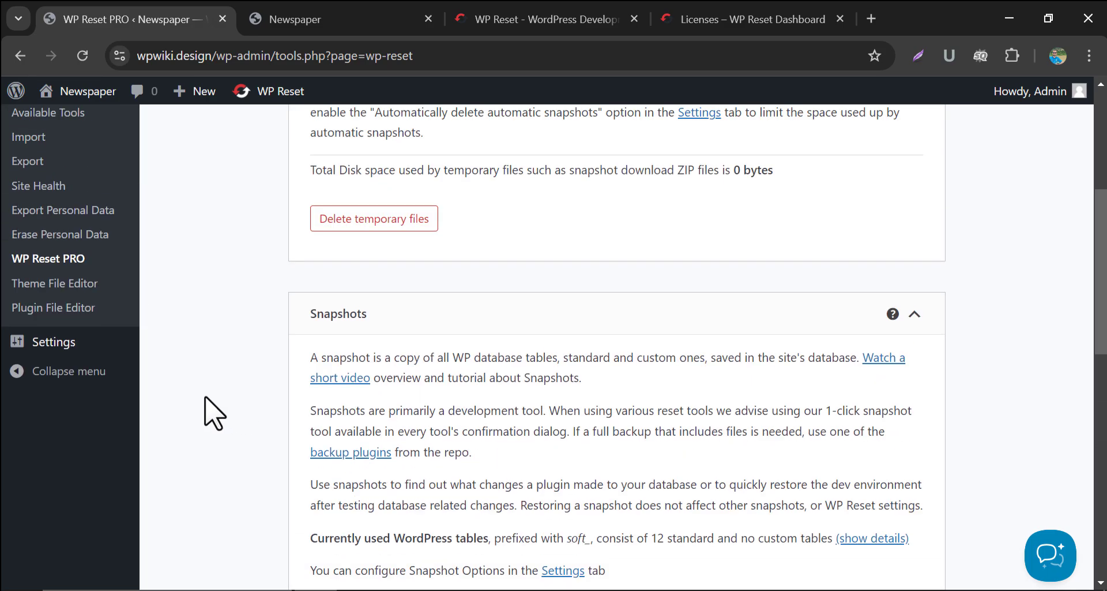
scroll(213, 413, up, 3)
right_click(158, 181)
click(202, 198)
click(456, 19)
click(268, 183)
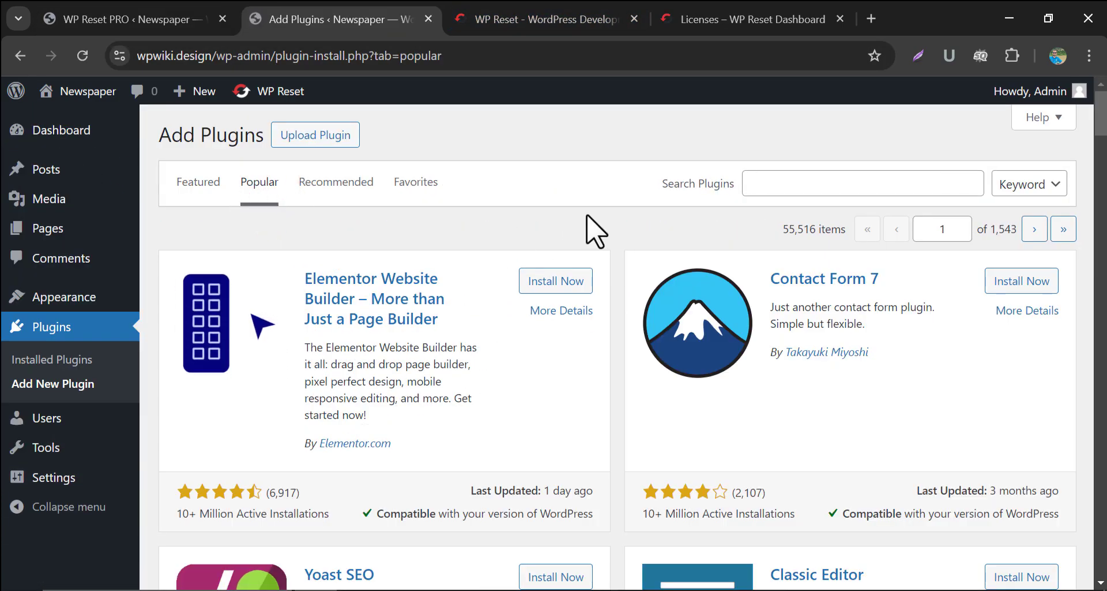
scroll(594, 230, down, 5)
click(585, 234)
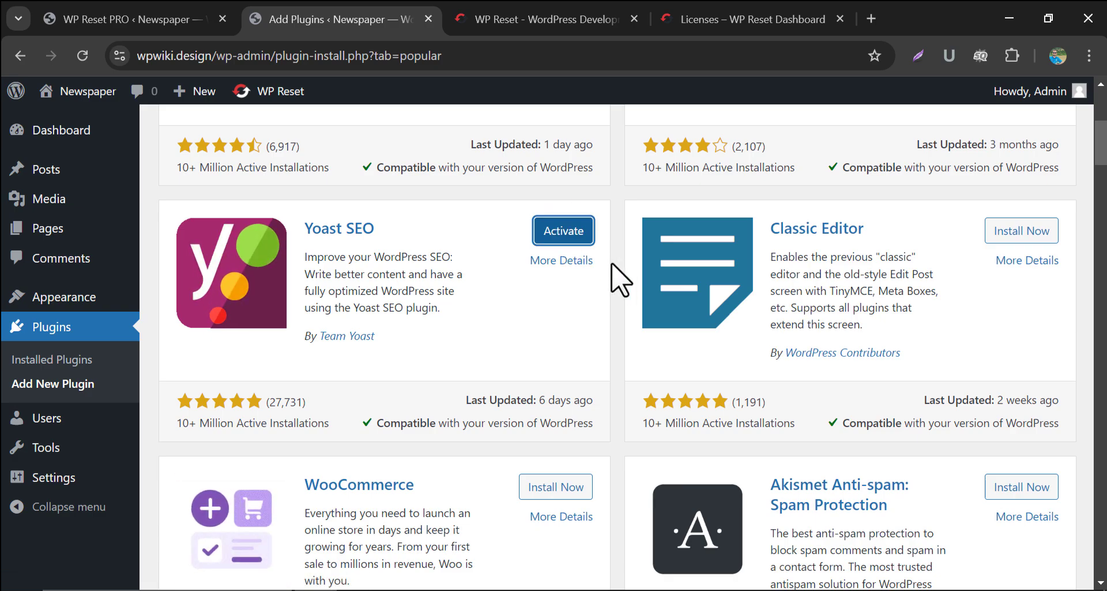
- Activate Yoast SEO and dismiss its Premium promotion
click(574, 226)
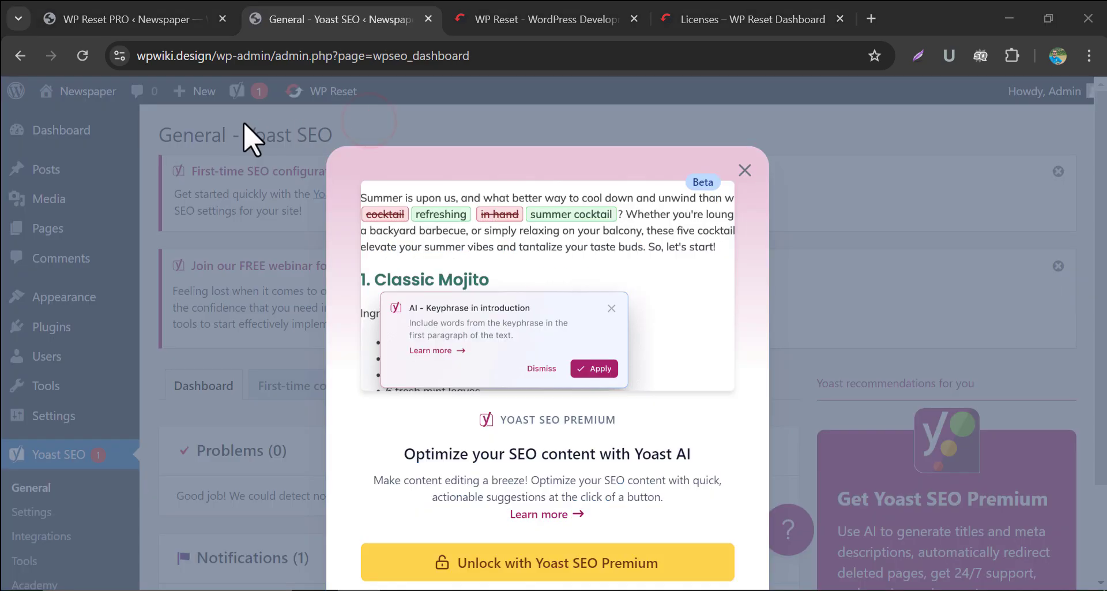
click(805, 174)
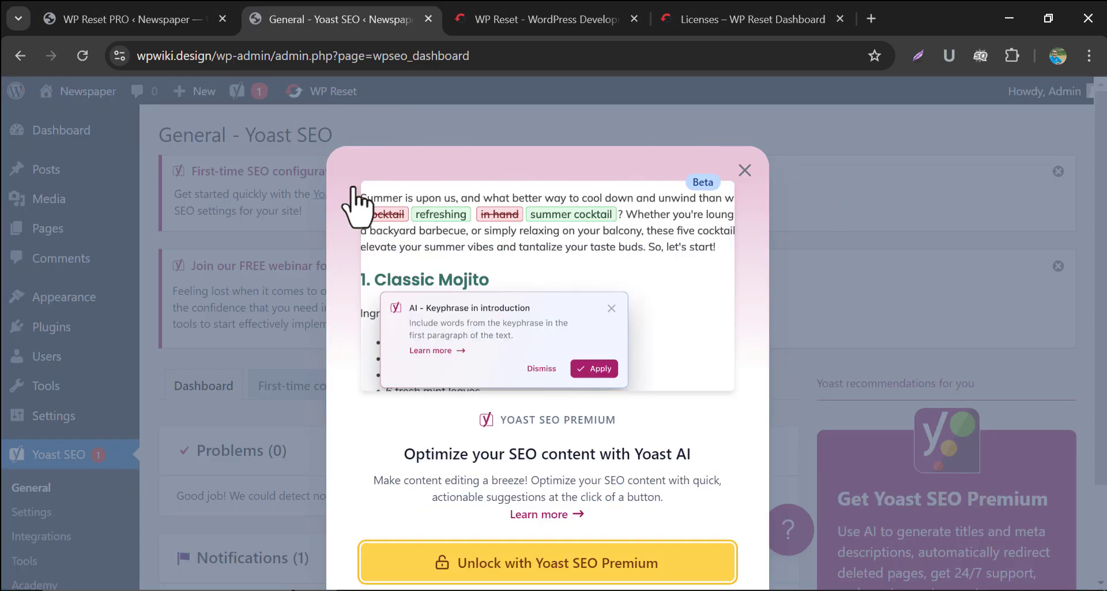
click(746, 172)
- Return to the WP Reset PRO snapshots page, reload it and check the Automatic Snapshots list
click(138, 19)
scroll(404, 346, down, 3)
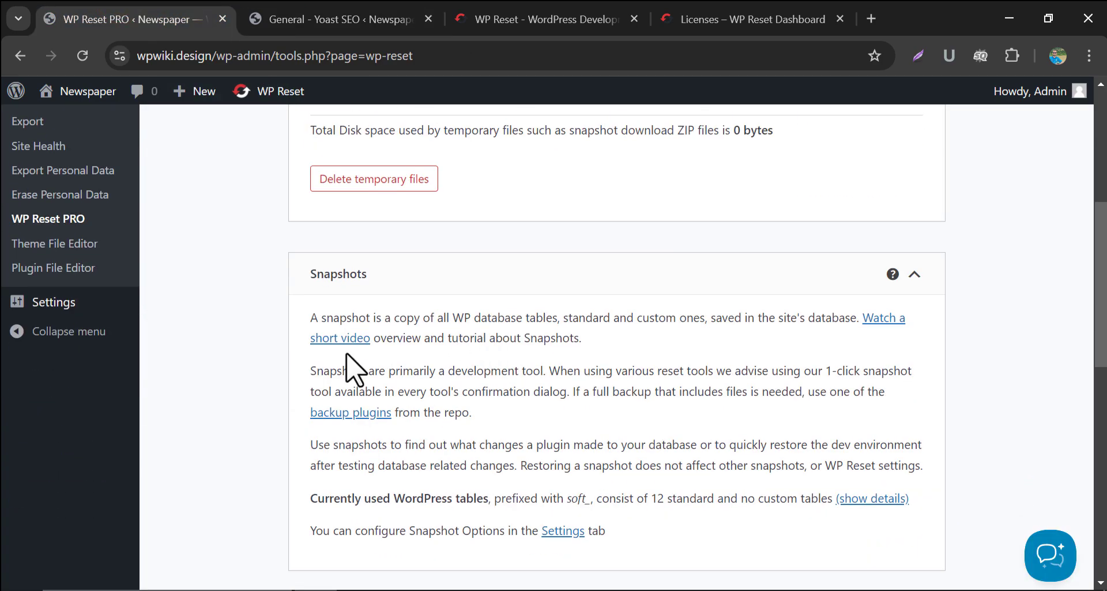
scroll(282, 318, down, 3)
click(83, 56)
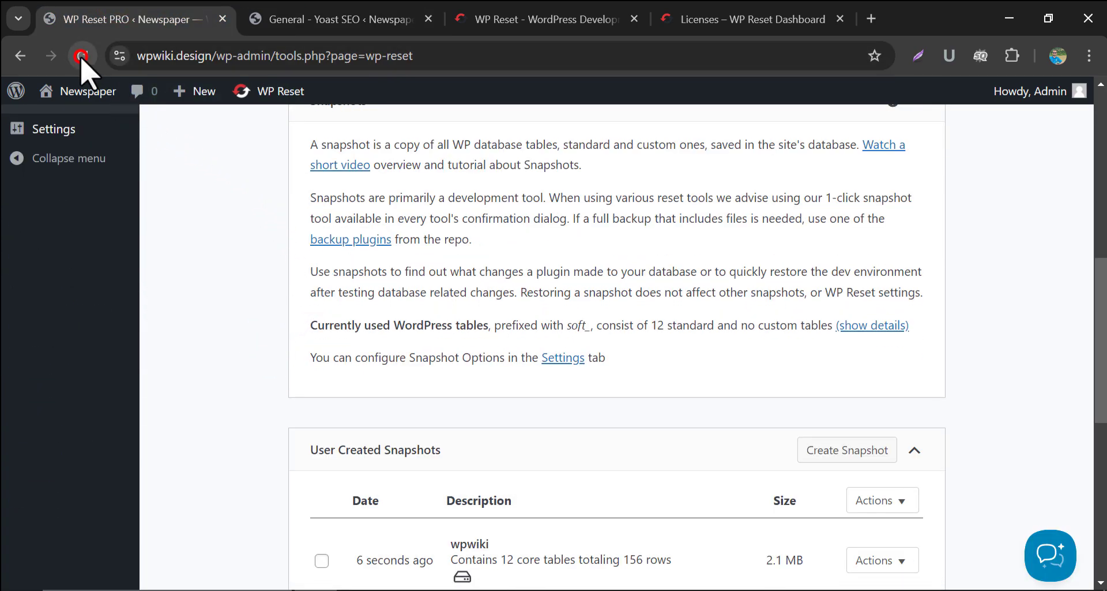
scroll(749, 328, down, 4)
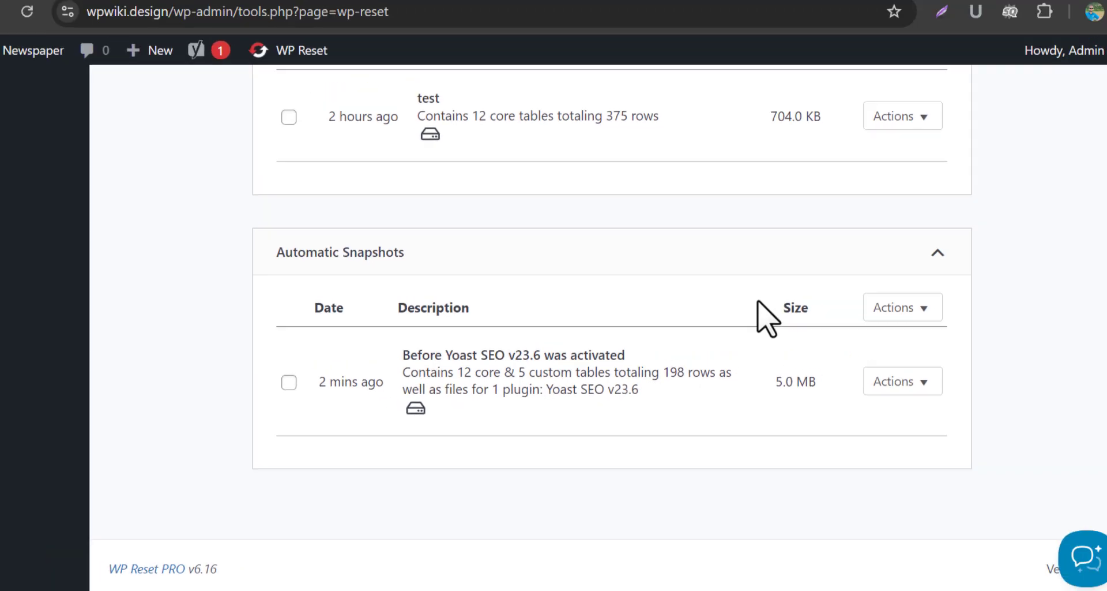
- Compare the wpwiki snapshot to the site's current data
scroll(759, 336, up, 2)
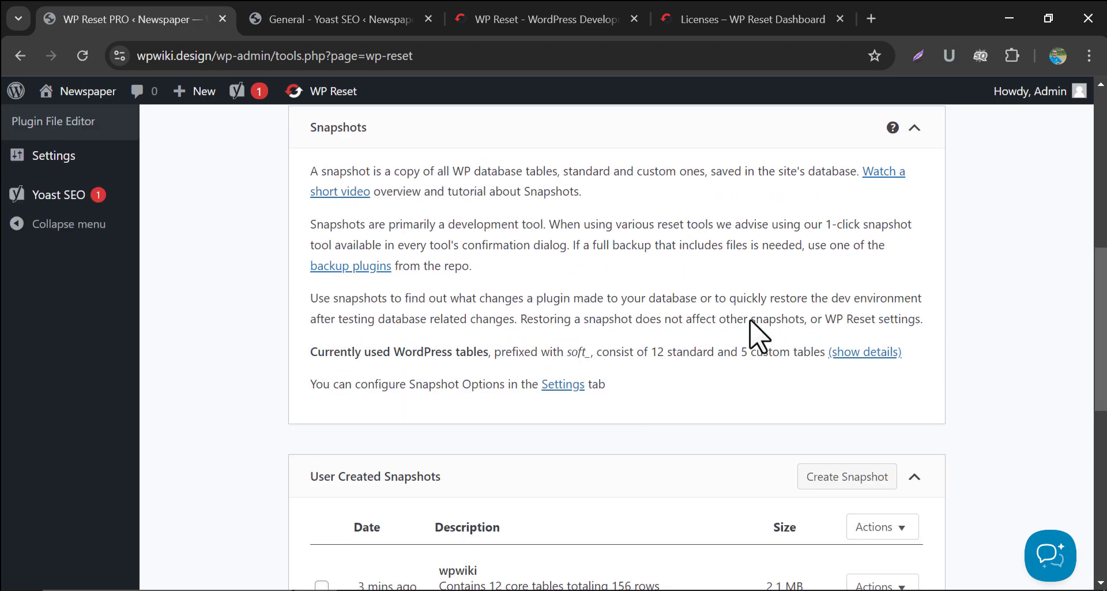
scroll(756, 331, down, 3)
click(888, 415)
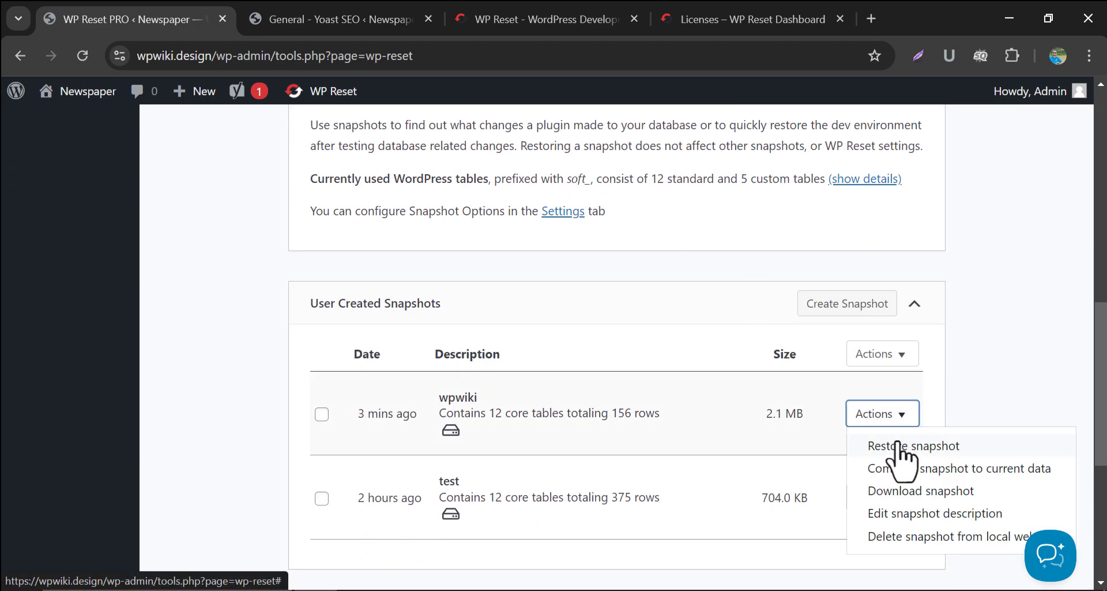
click(885, 469)
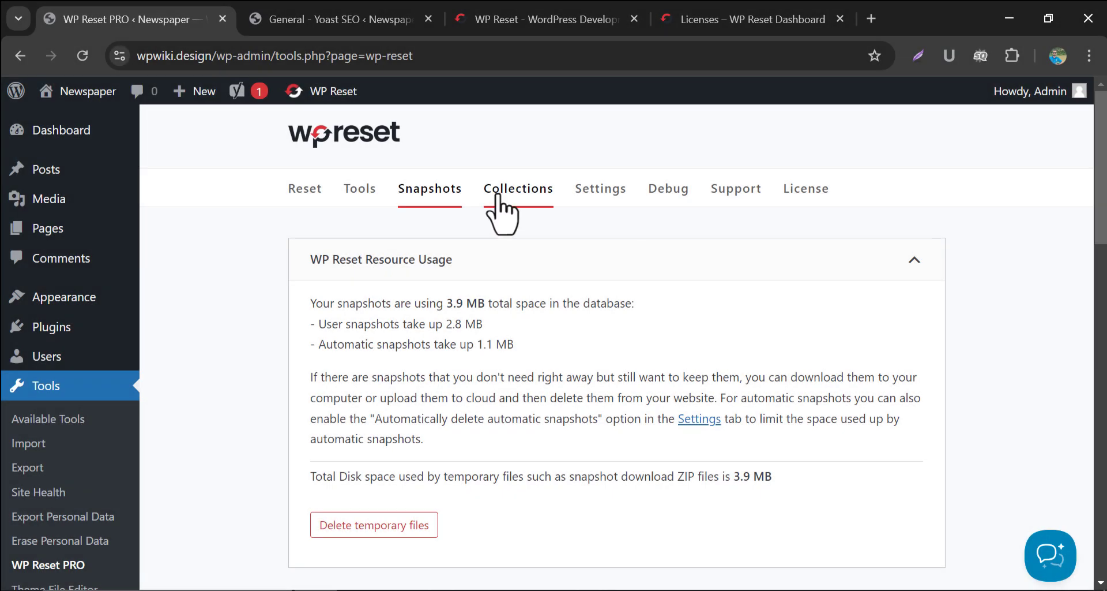
- Open the Collections section and review the plugin and theme collections overview
click(499, 210)
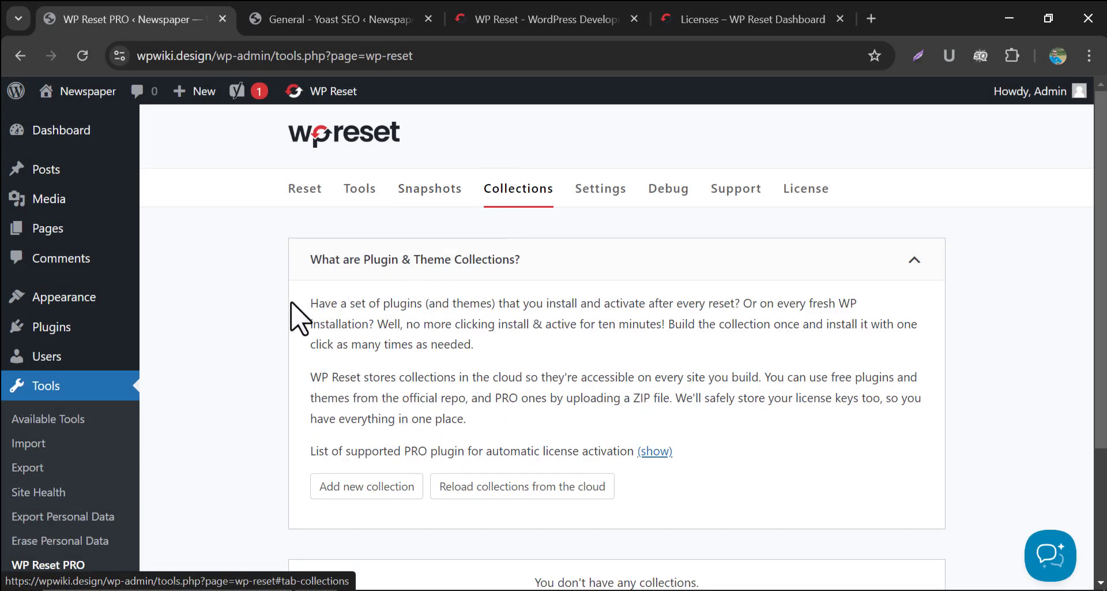
scroll(271, 310, down, 2)
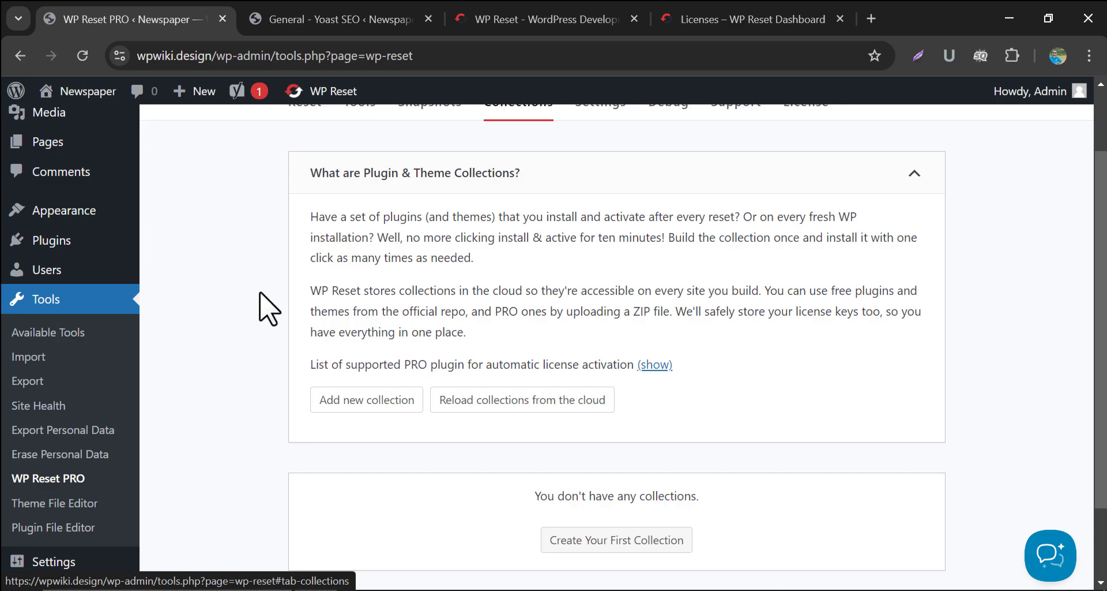
scroll(266, 305, down, 2)
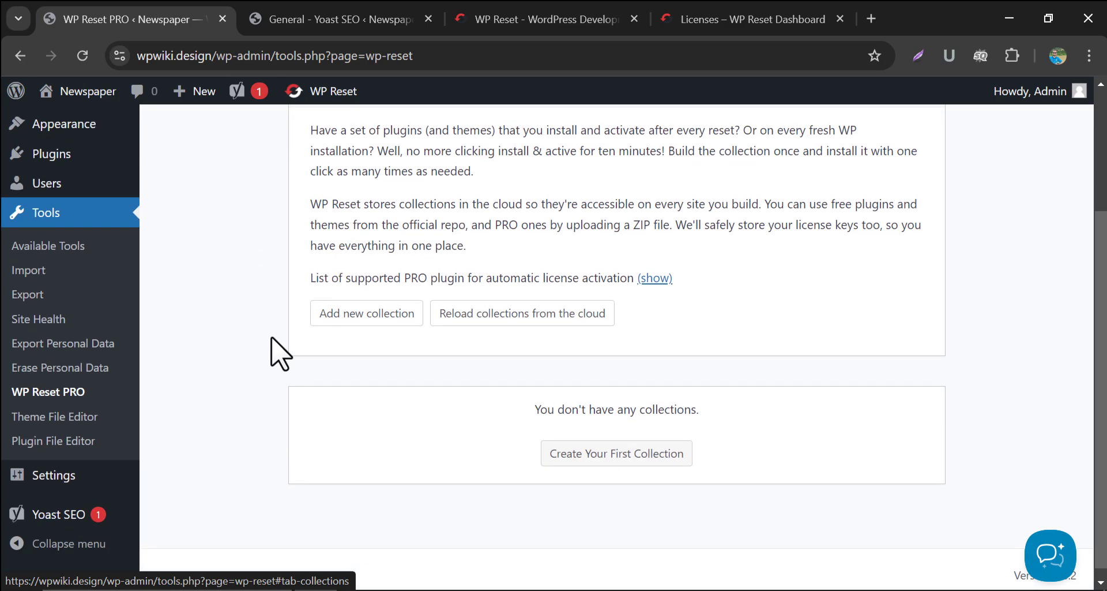
- Create a new collection named "plugins"
click(375, 314)
text(plugins)
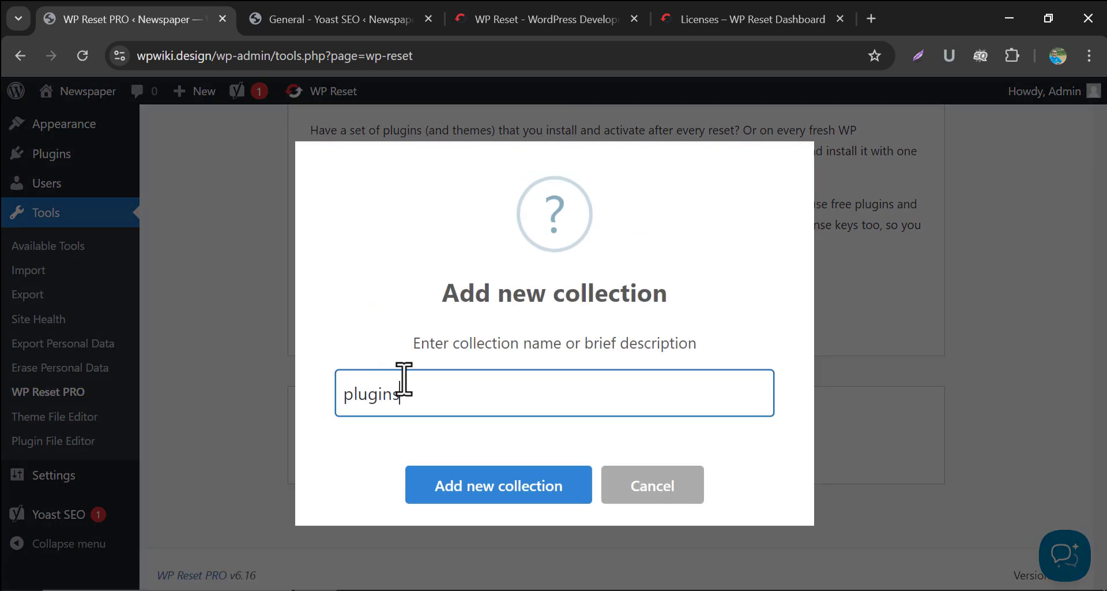
click(464, 490)
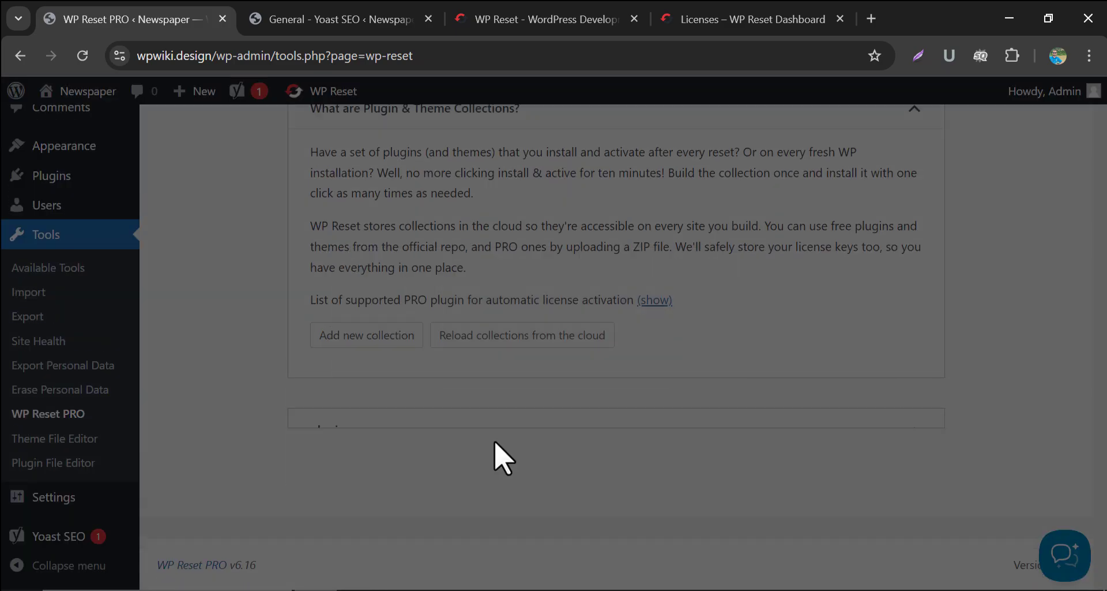
- Add the Contact Form 7 plugin from WP.org to the plugins collection
scroll(577, 438, down, 3)
click(537, 419)
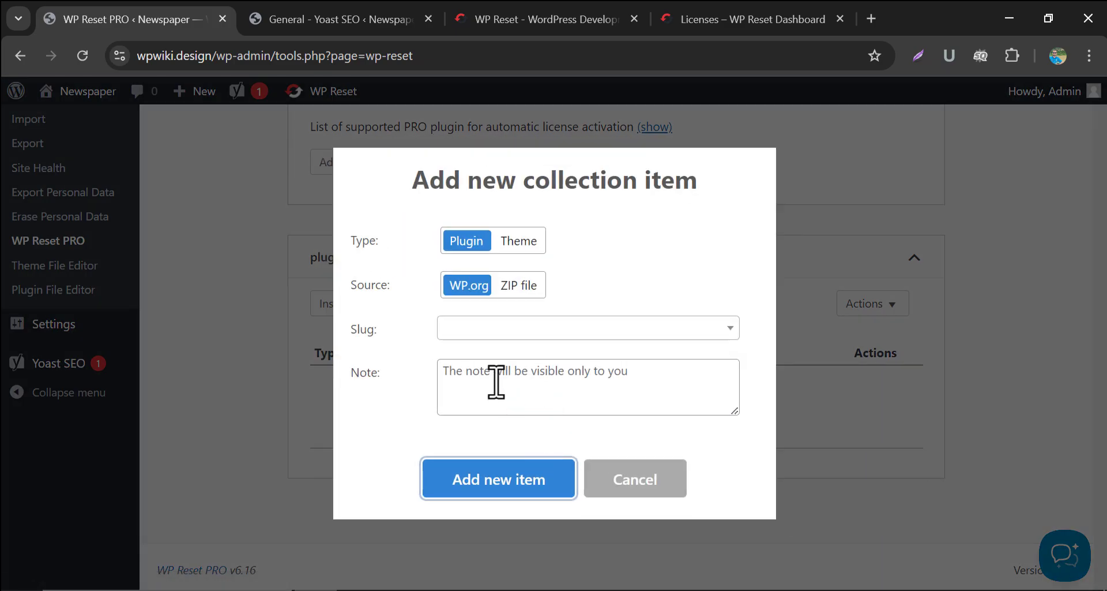
click(663, 328)
click(488, 445)
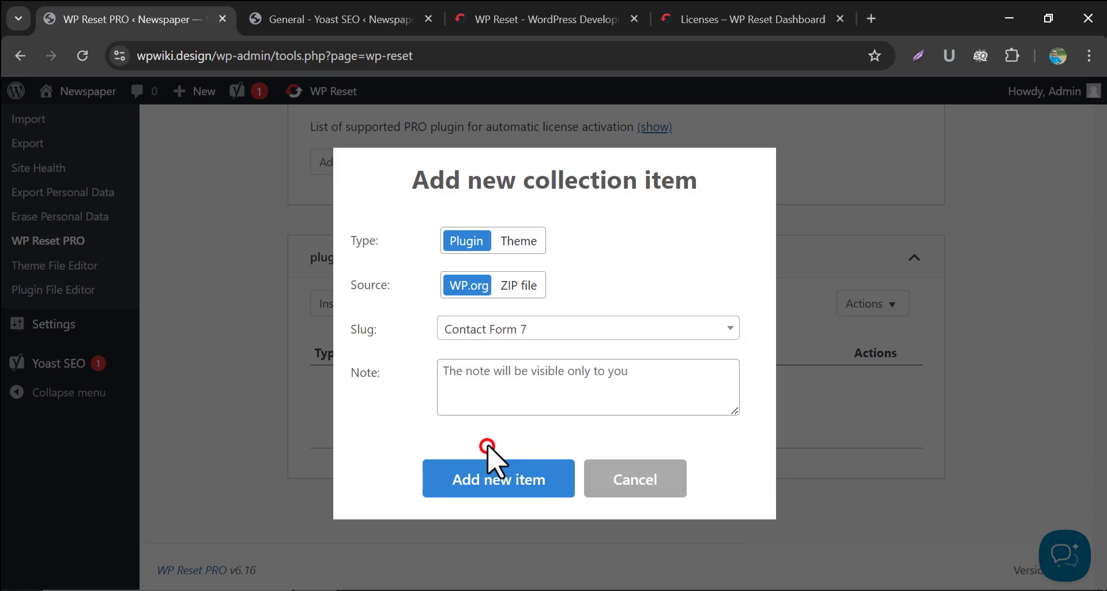
click(494, 484)
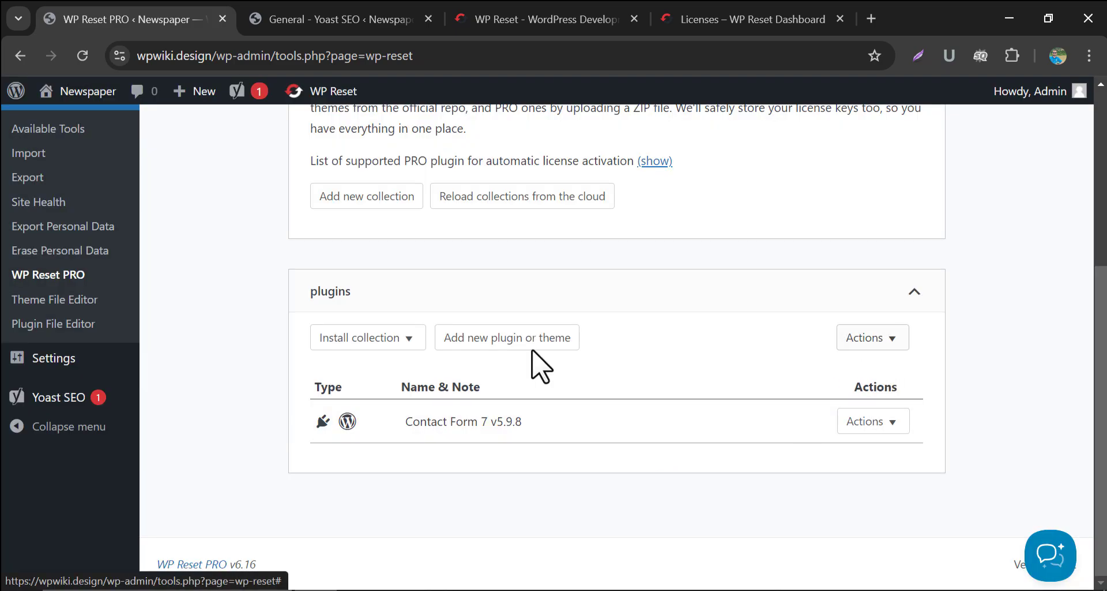
- Add the Yoast SEO plugin from WP.org to the plugins collection as a second item
click(468, 341)
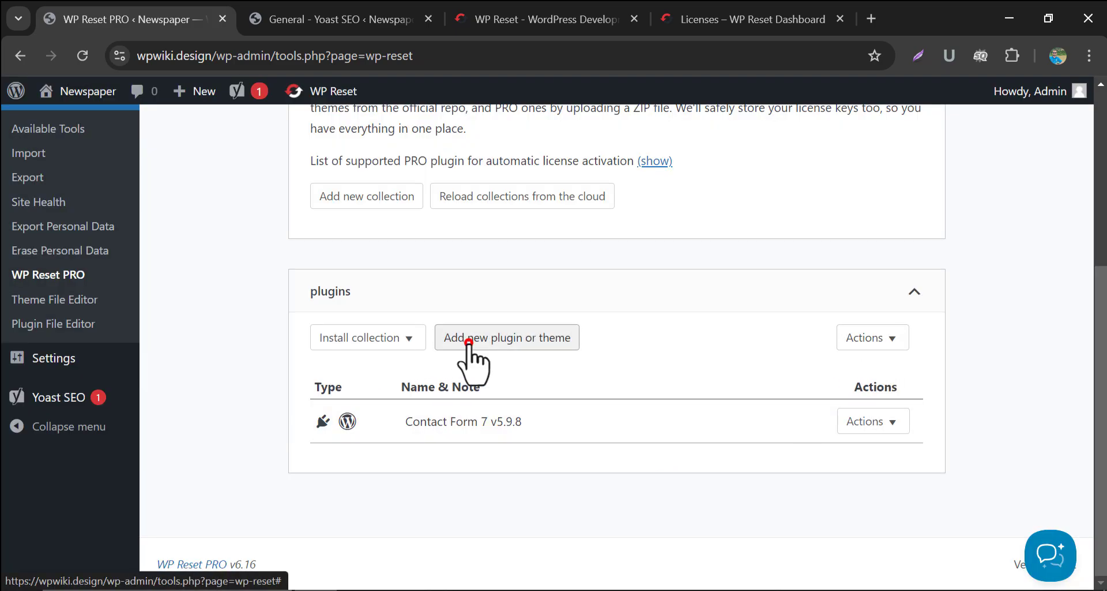
click(514, 337)
click(491, 462)
click(475, 473)
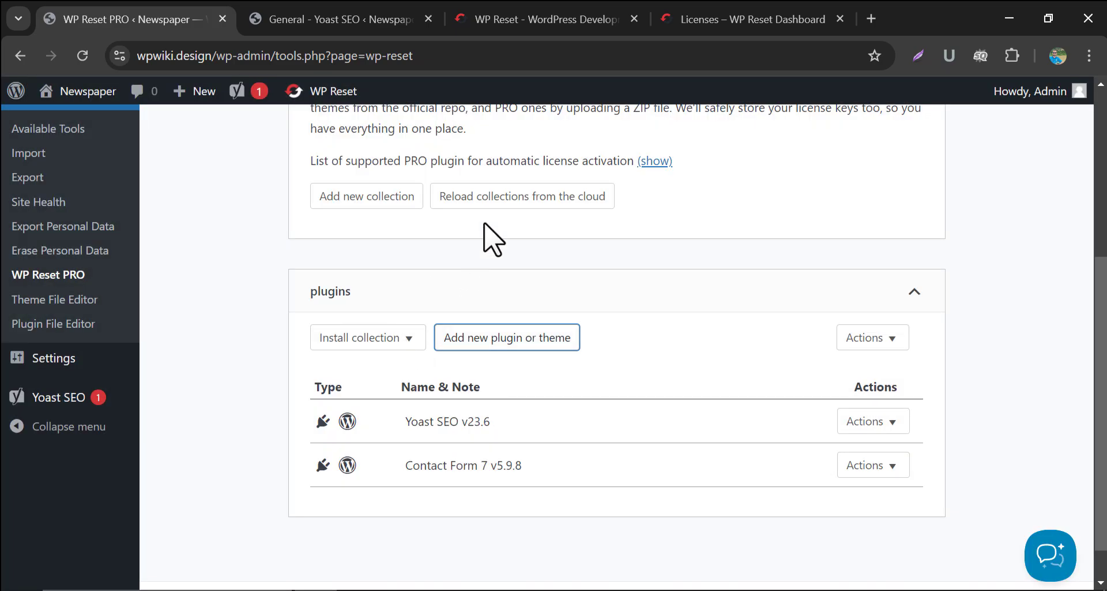
- Check the available install options for the plugins collection without running any of them
click(401, 336)
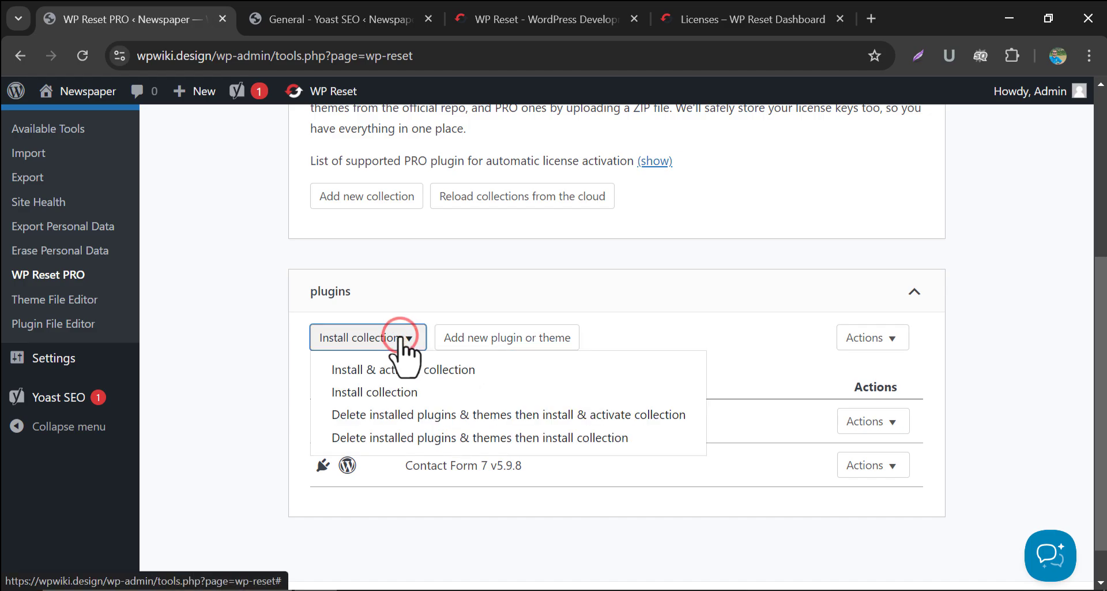
click(270, 322)
scroll(280, 338, up, 6)
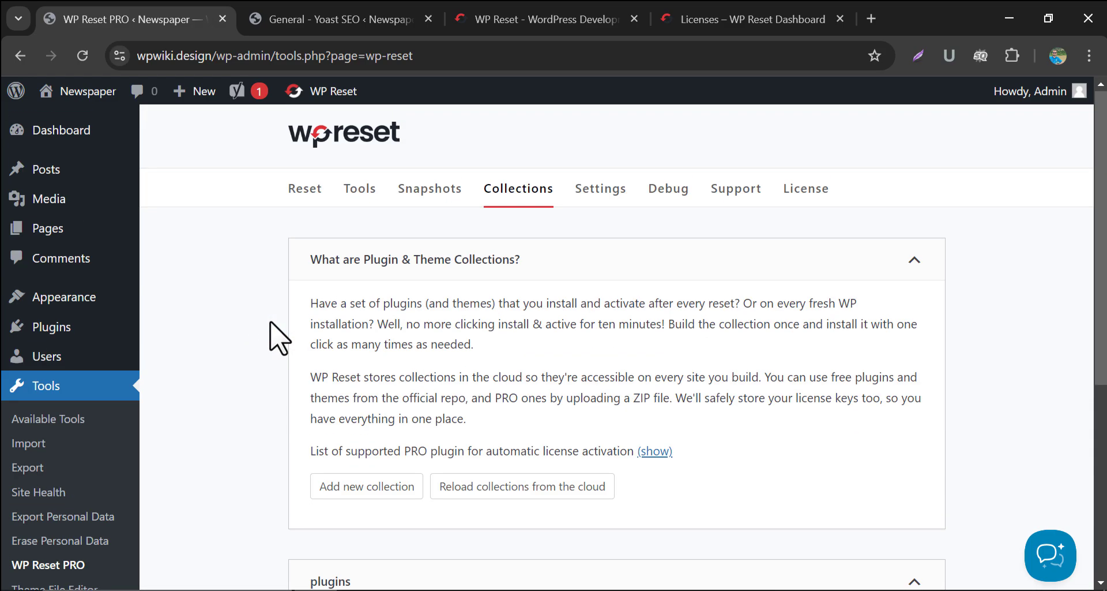
- Open the WP Reset PRO settings and review the cloud service choices and the automatic snapshot options
click(589, 197)
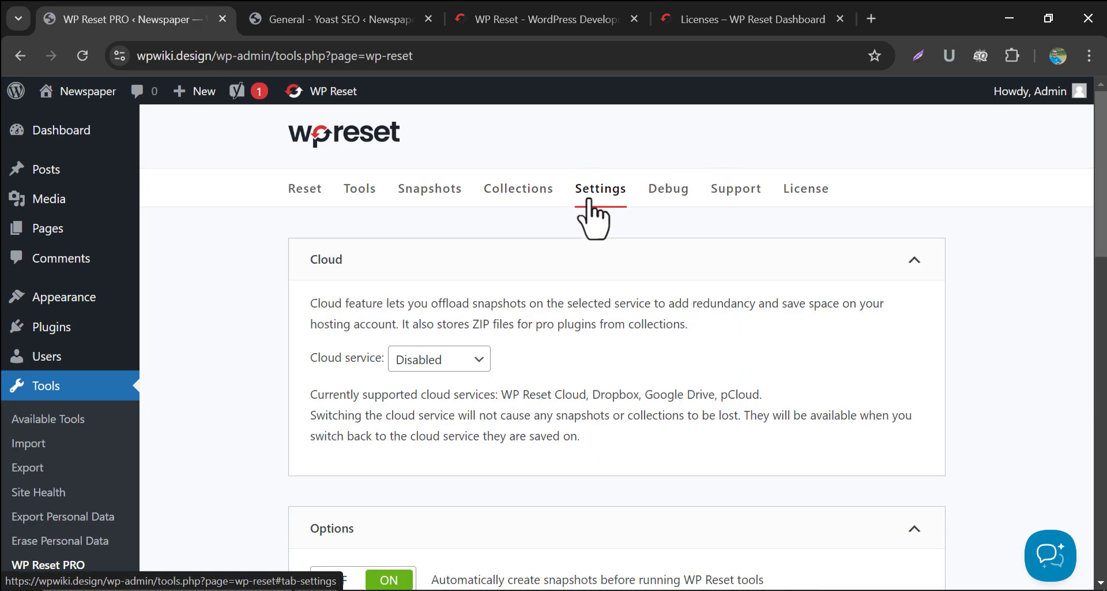
scroll(507, 327, down, 2)
click(452, 275)
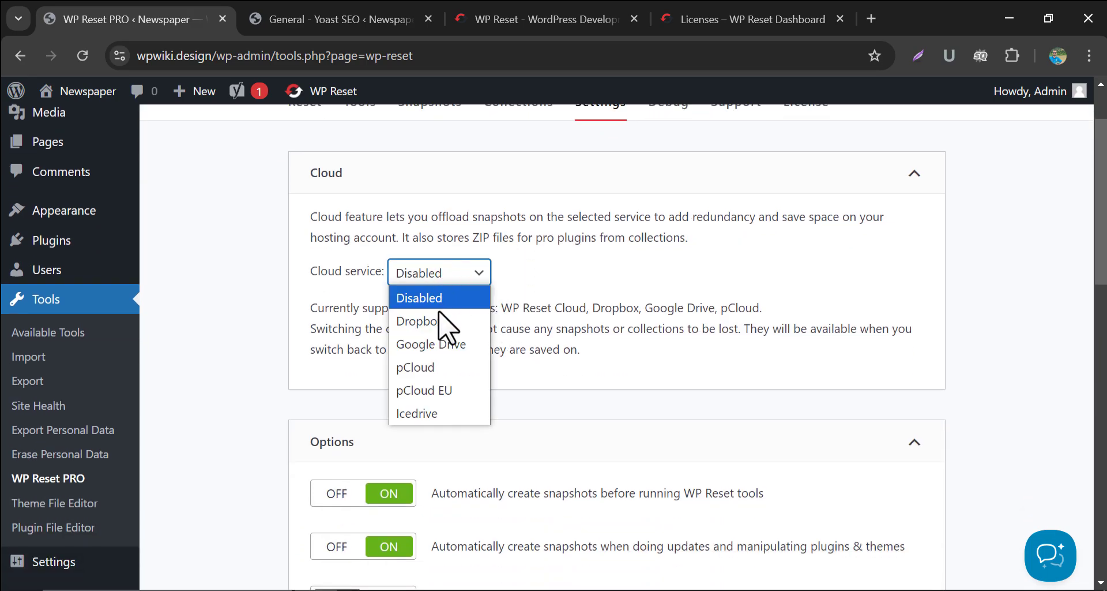
click(434, 271)
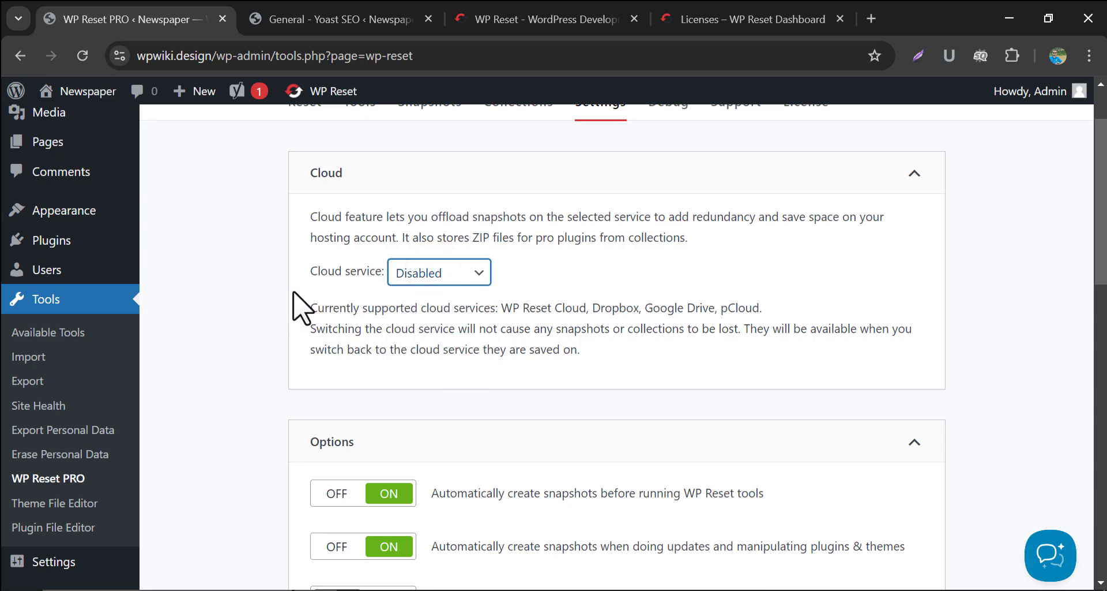
scroll(248, 301, down, 4)
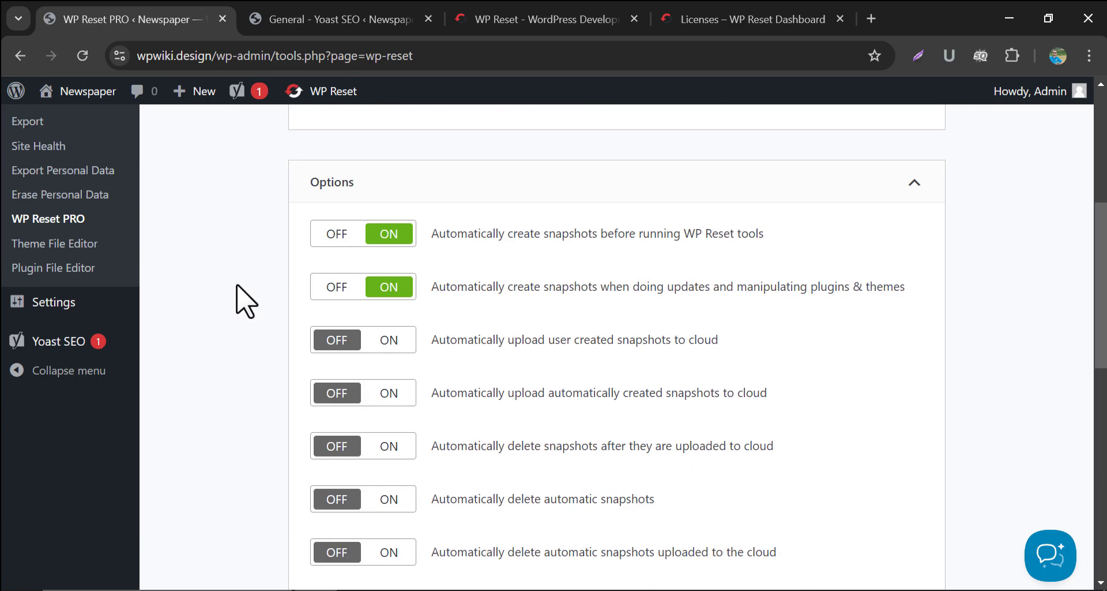
scroll(246, 299, down, 4)
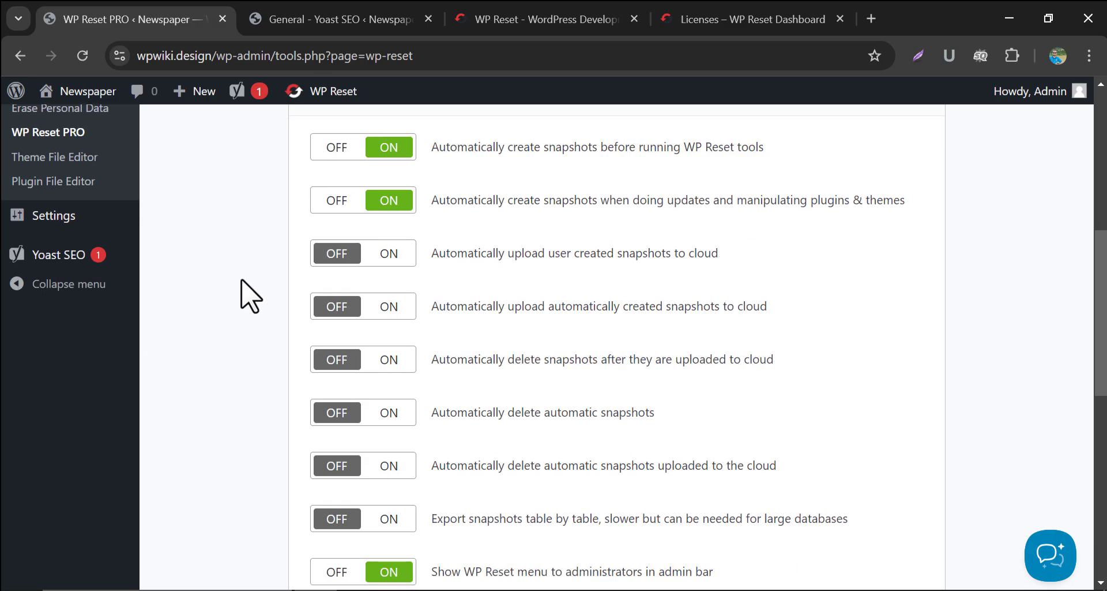
scroll(239, 279, down, 4)
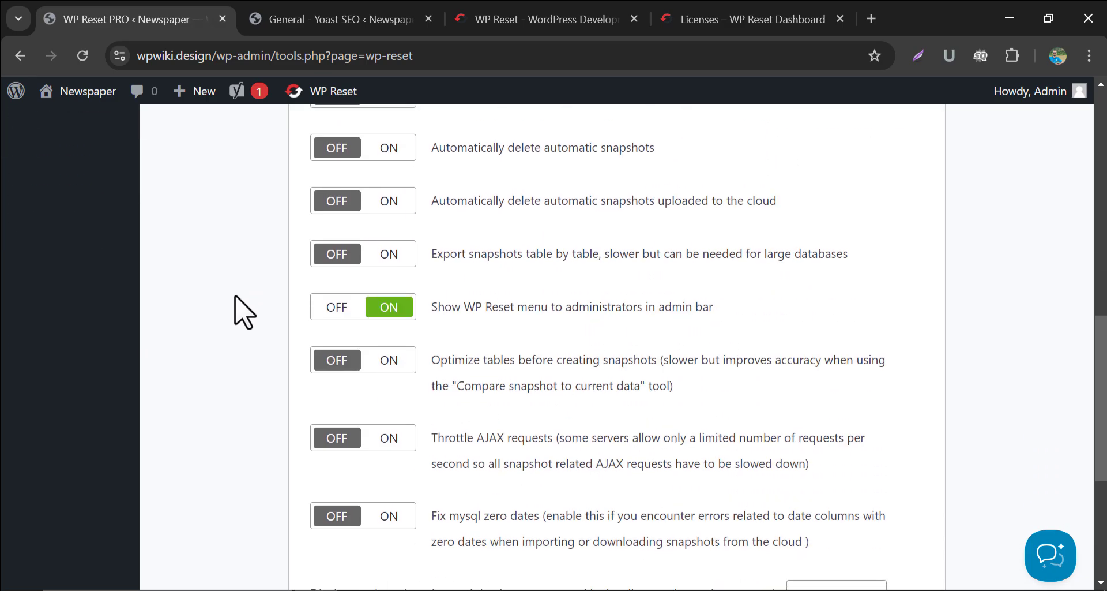
- Open the Debug section and review the WordPress debug log and WP Reset debug mode settings
scroll(235, 291, up, 8)
scroll(242, 311, up, 5)
click(669, 187)
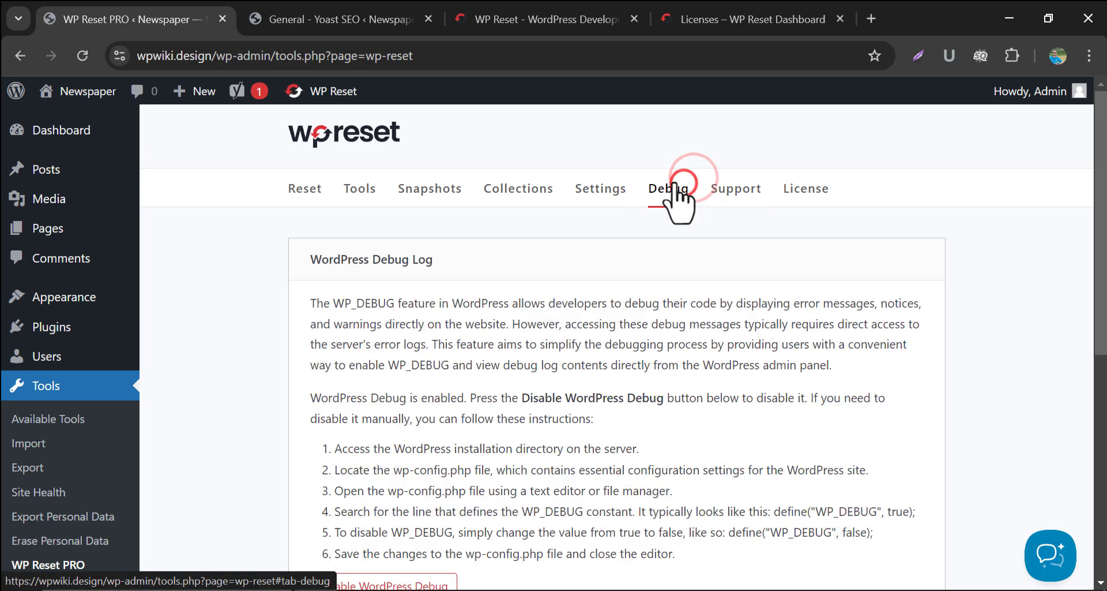
scroll(583, 341, down, 6)
scroll(617, 320, down, 2)
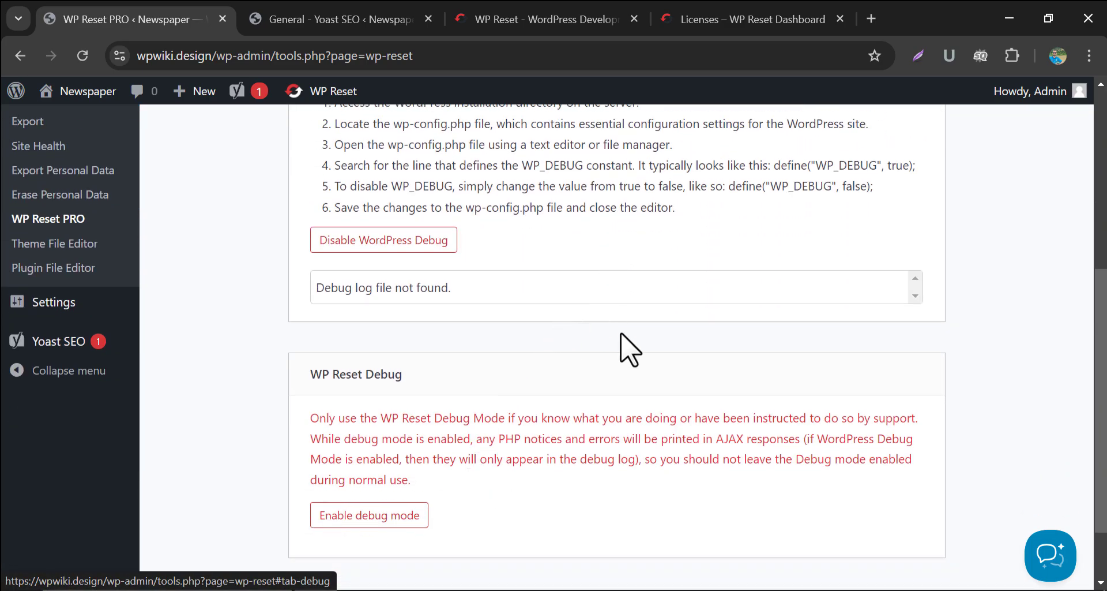
- Open the Support section and enable the emergency recovery script
scroll(663, 289, up, 8)
click(733, 188)
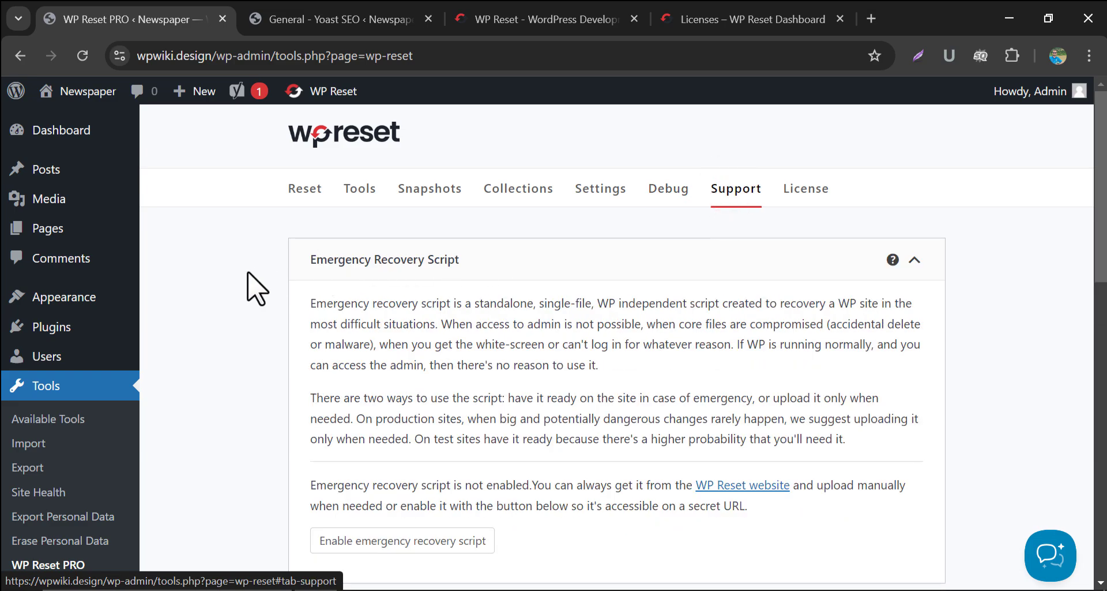
scroll(256, 288, down, 3)
scroll(248, 315, up, 2)
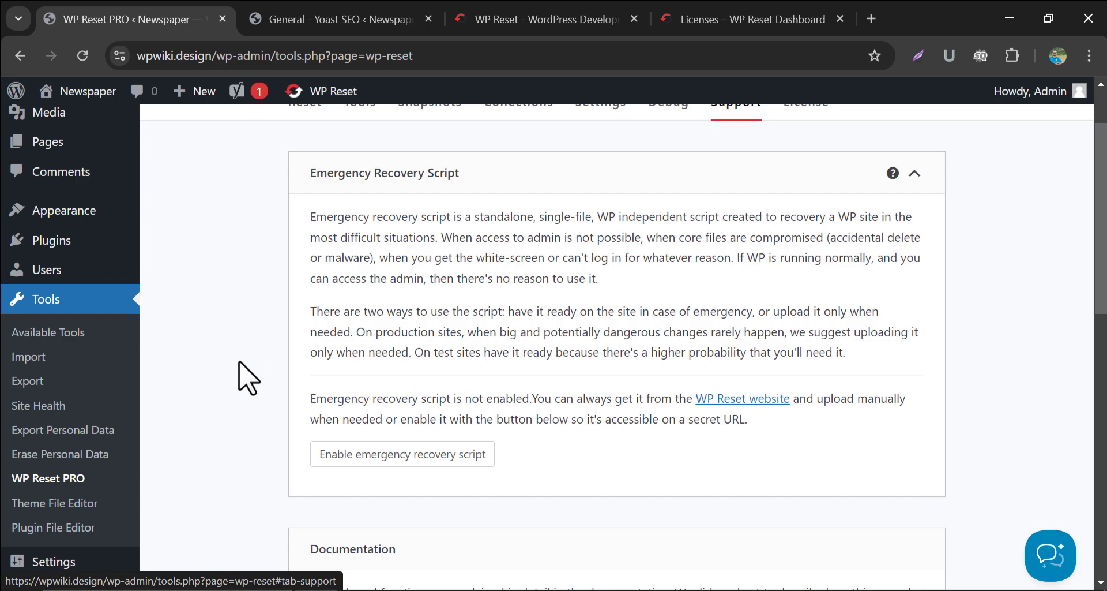
click(353, 457)
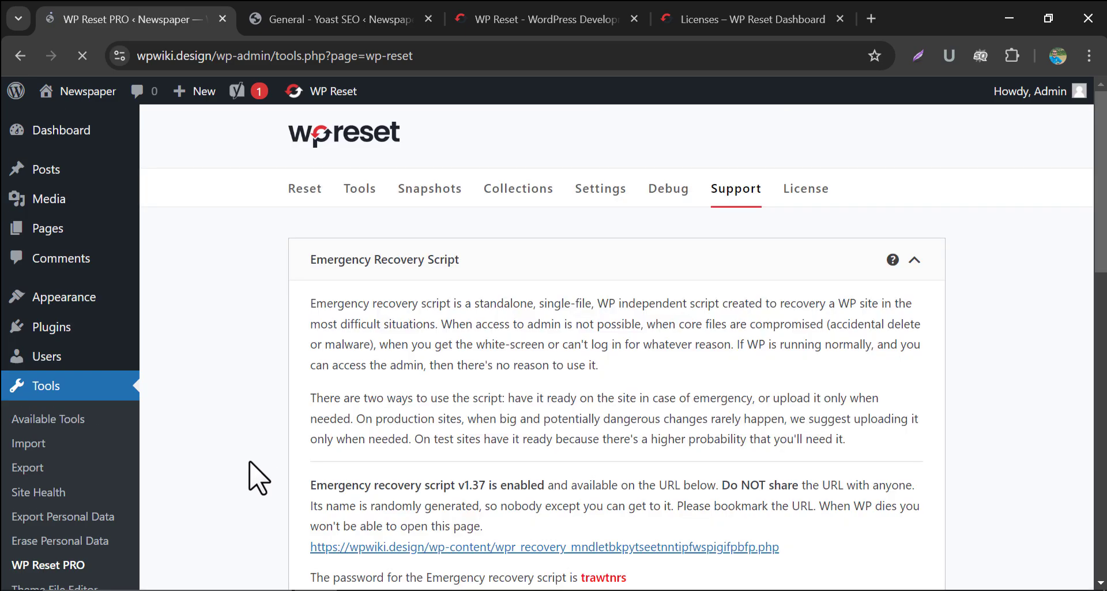
- Copy the password shown for the emergency recovery script
scroll(275, 411, down, 2)
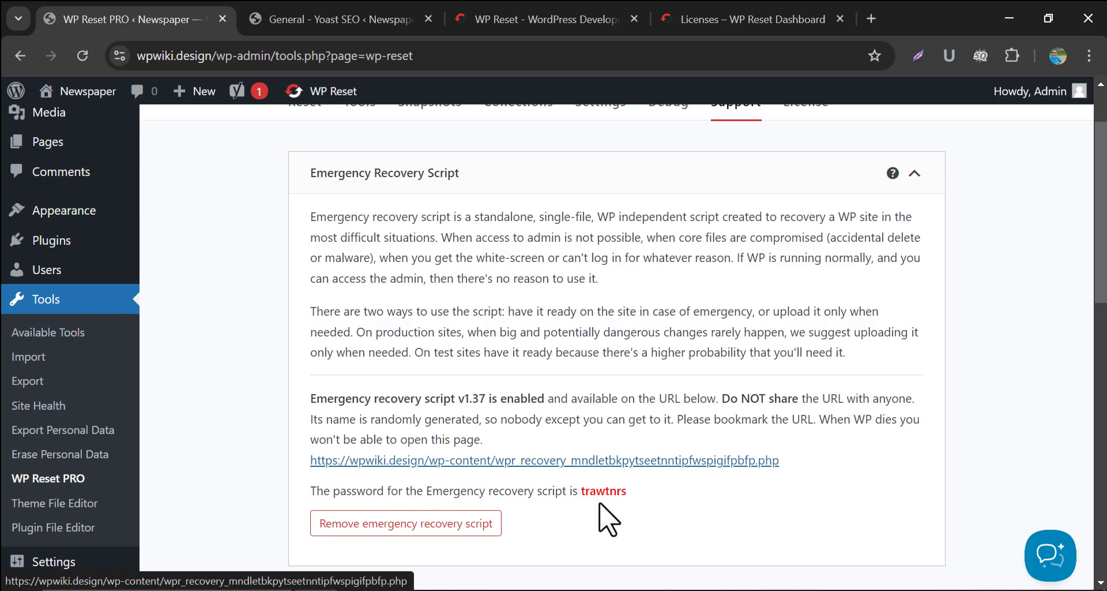
drag(583, 493, 624, 494)
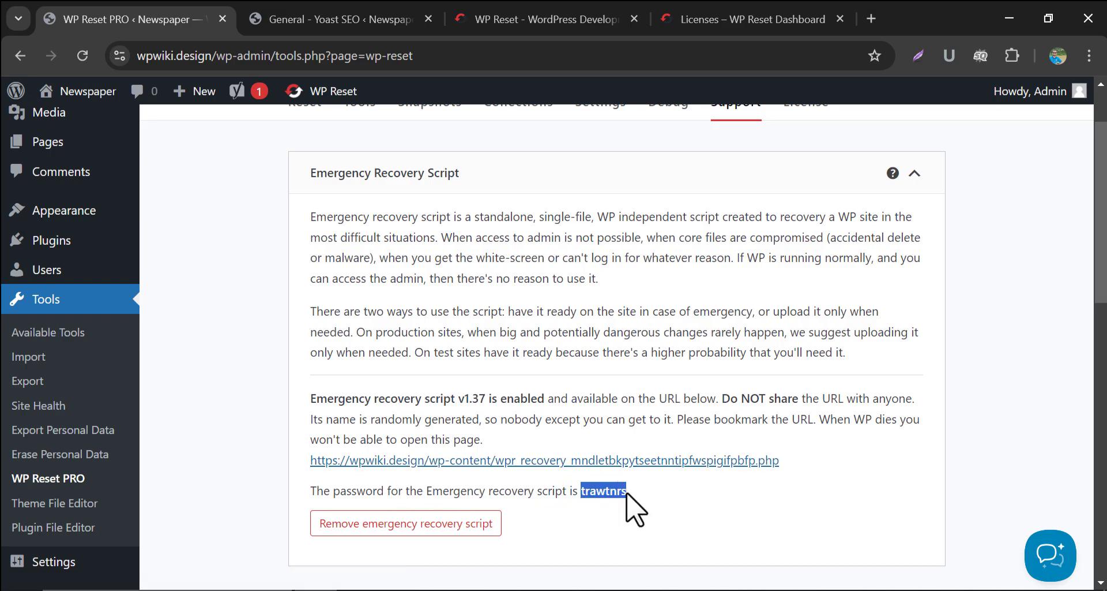
right_click(617, 492)
click(672, 251)
- Open the recovery script's URL in an incognito window and log in by pasting the copied password
click(313, 425)
right_click(375, 461)
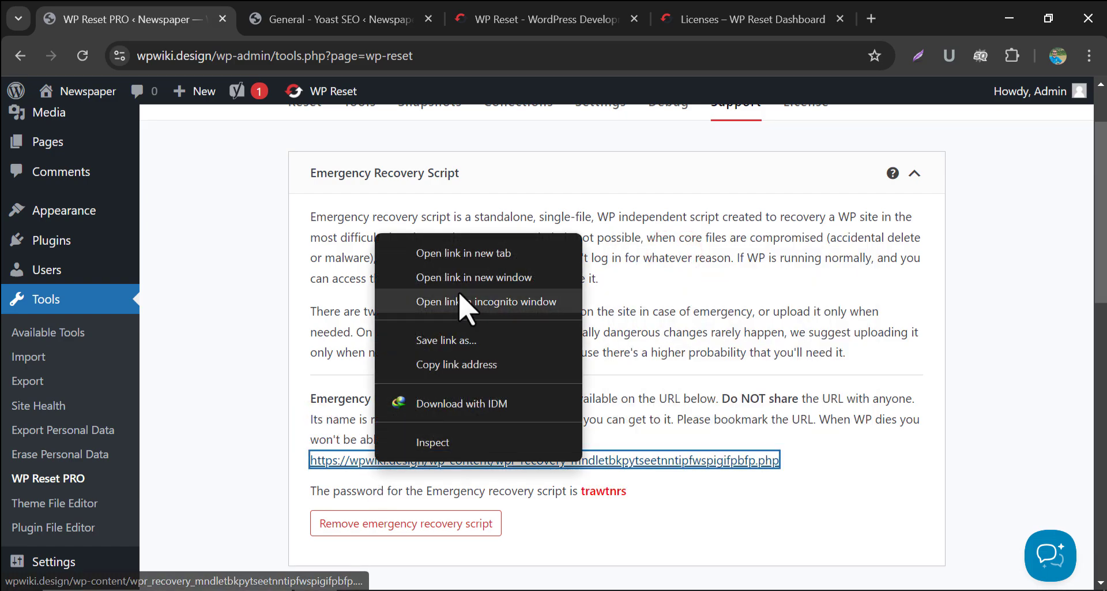
click(464, 299)
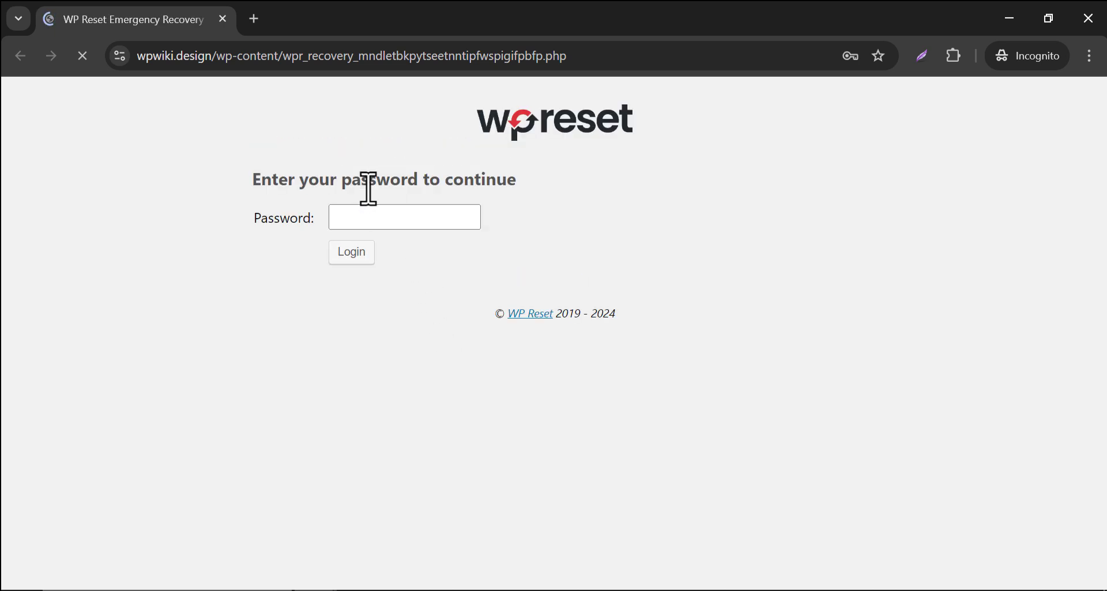
click(360, 217)
right_click(358, 218)
click(408, 430)
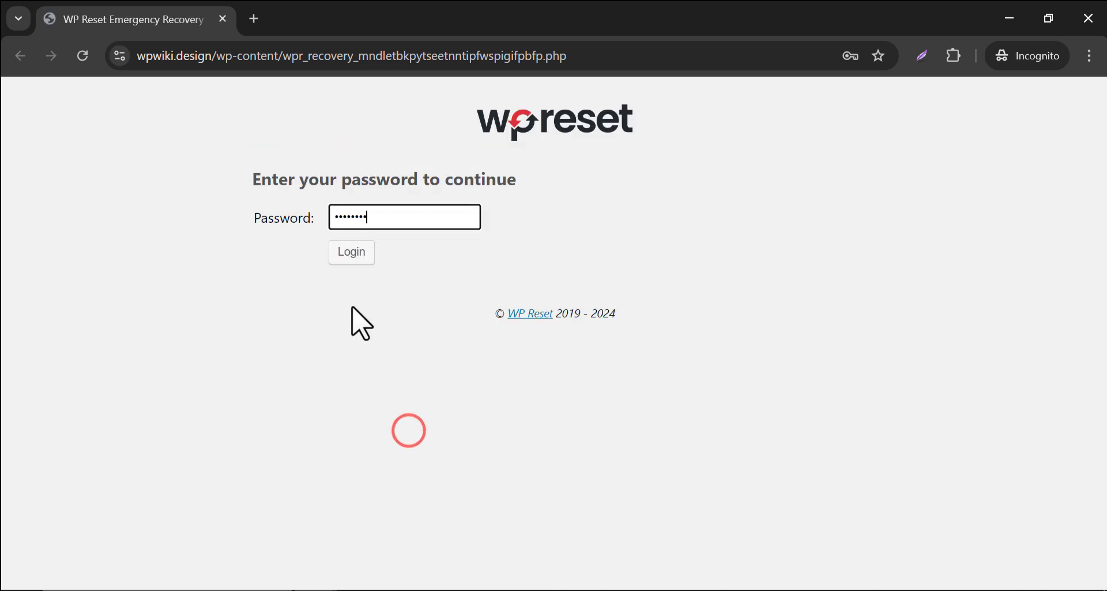
click(351, 252)
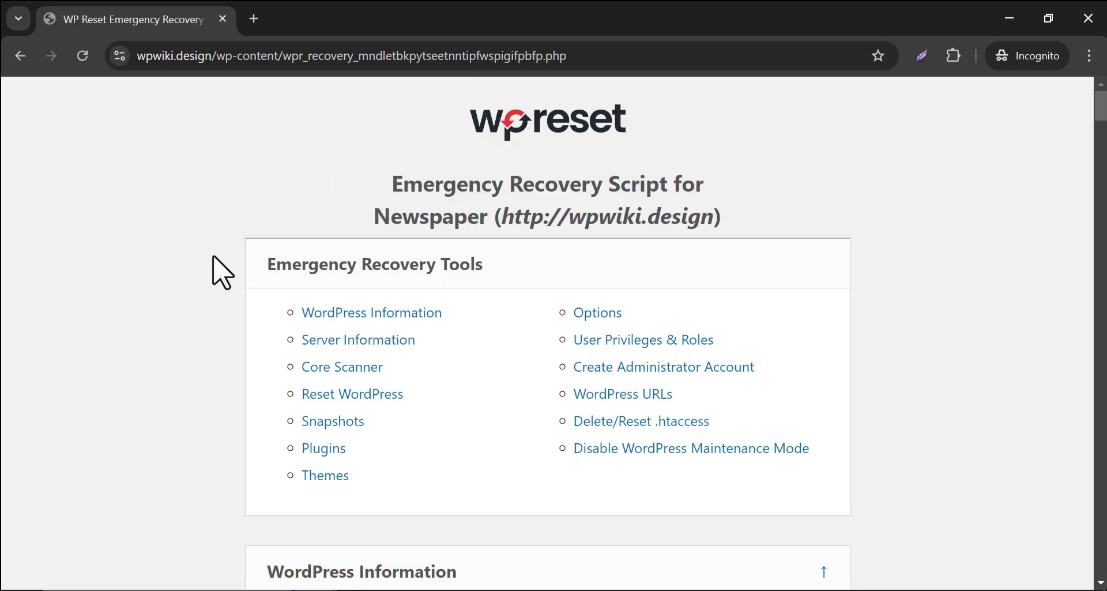
- Deactivate Yoast SEO and activate Bulk Edit Post Title through the recovery script's plugin tools
scroll(138, 272, down, 10)
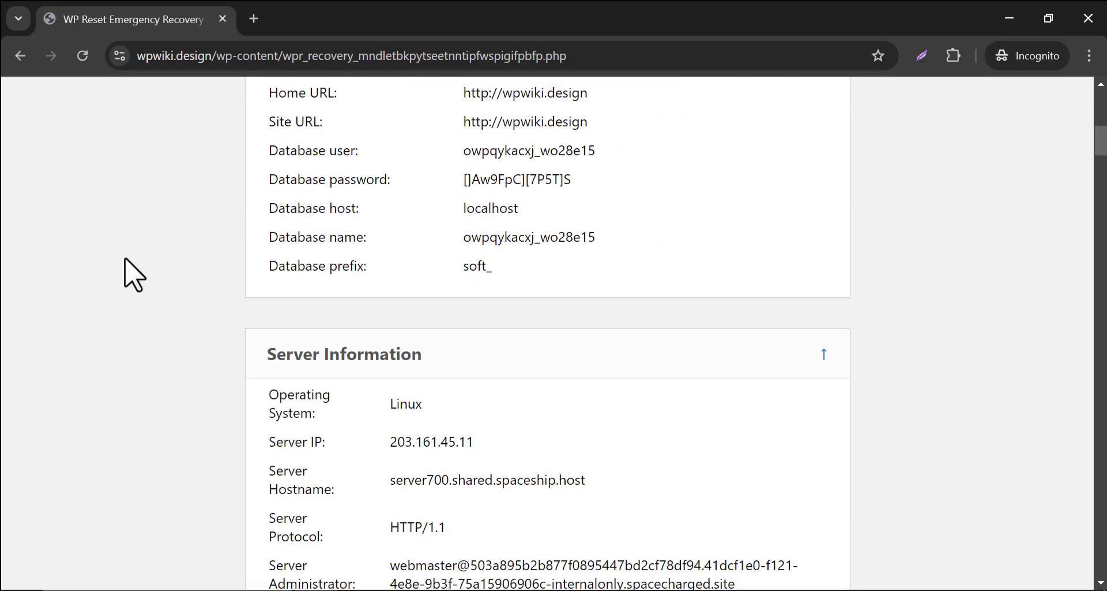
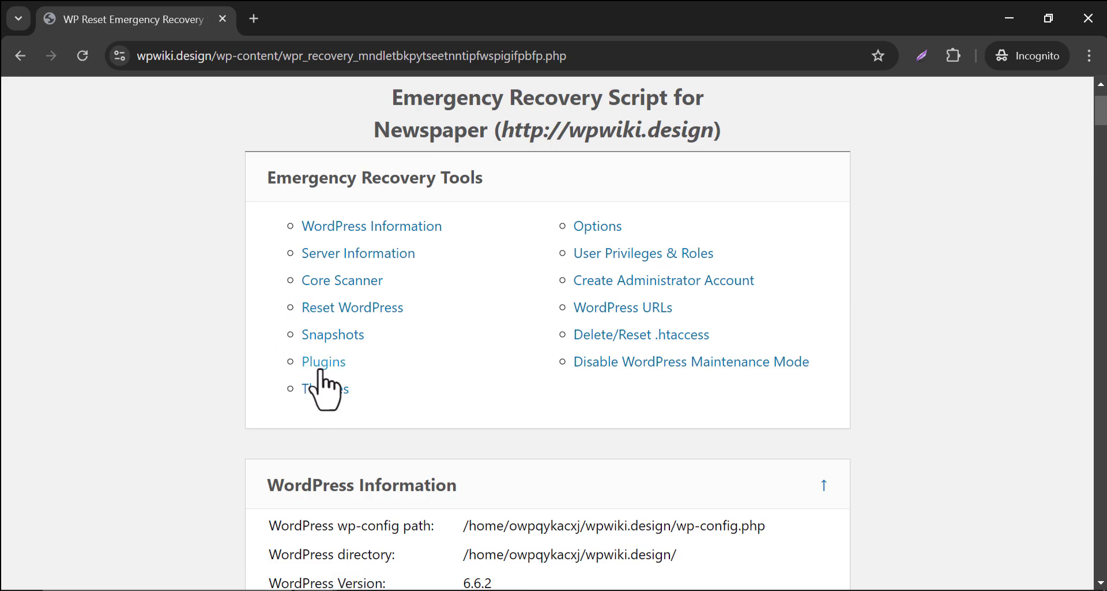
click(321, 361)
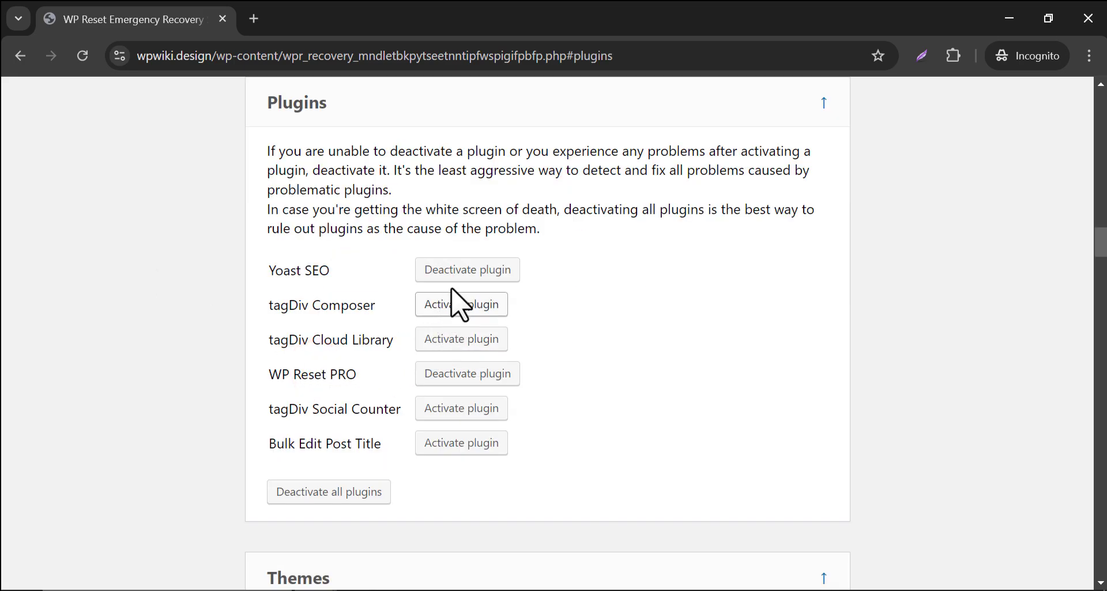
click(441, 271)
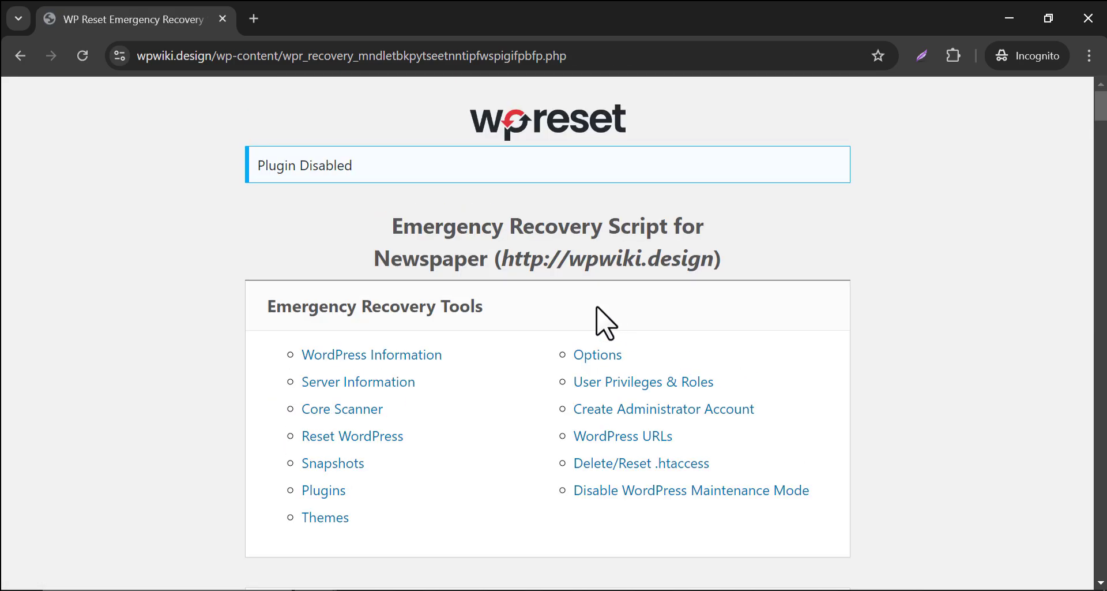
click(317, 490)
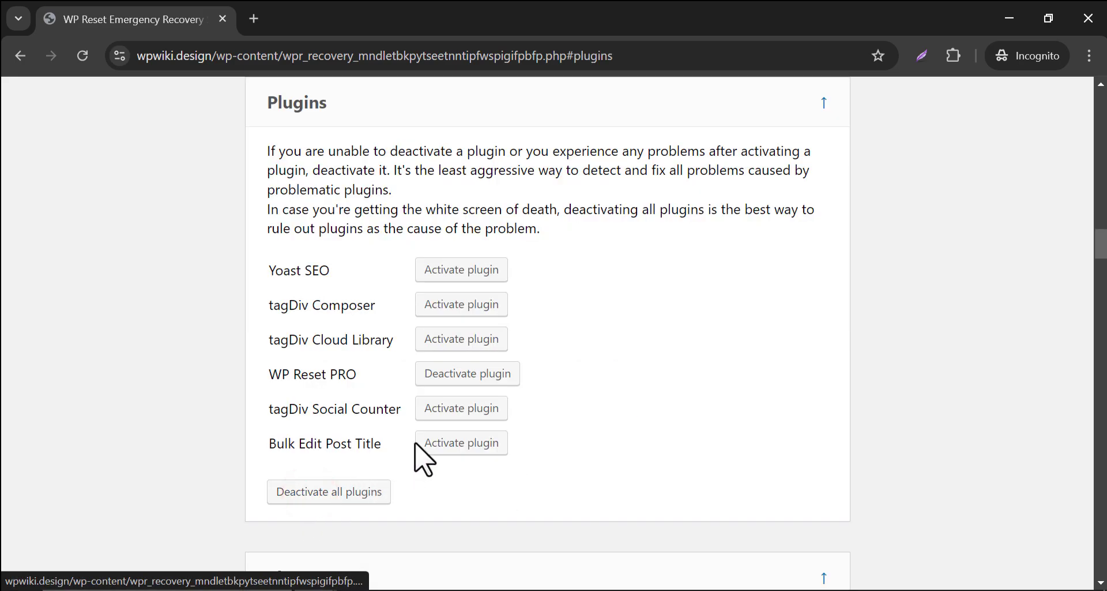
click(446, 445)
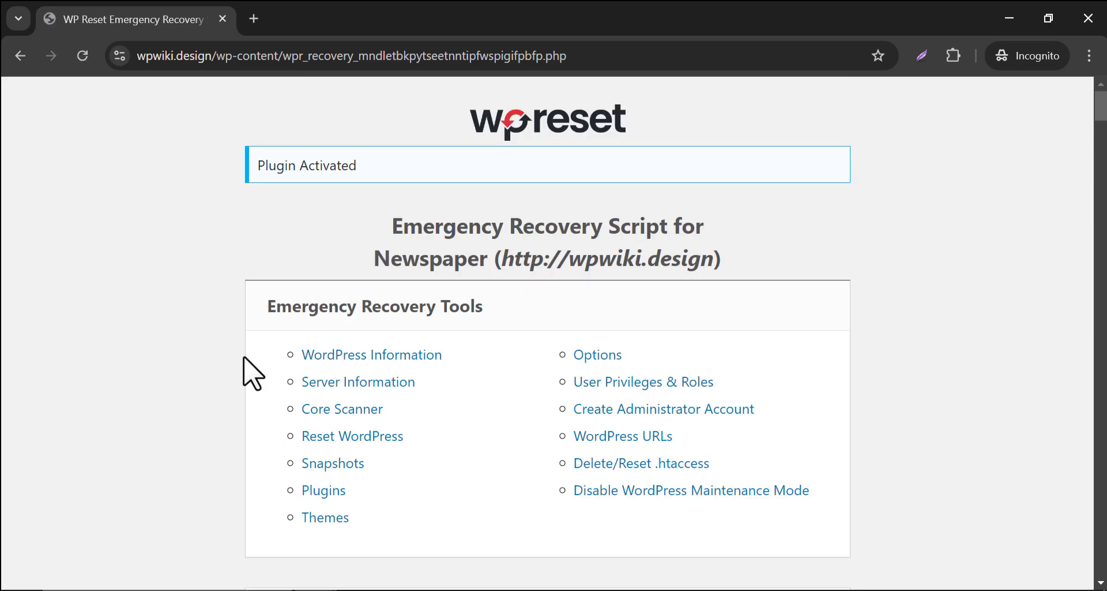
- Open the recovery script's Options tool and review the list of WordPress options
scroll(247, 369, down, 2)
click(597, 268)
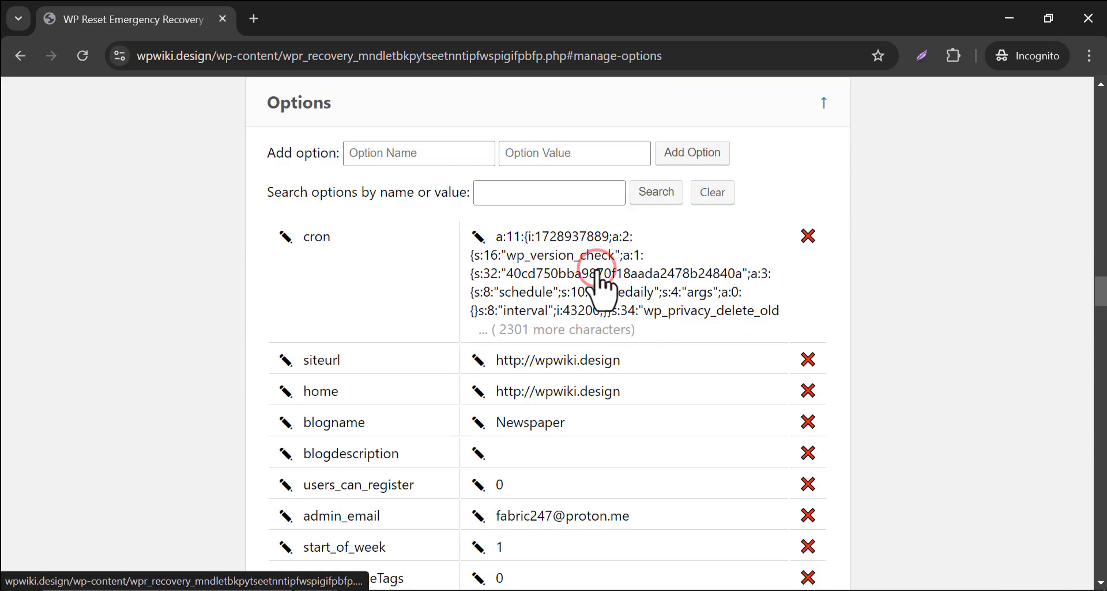
scroll(522, 323, down, 3)
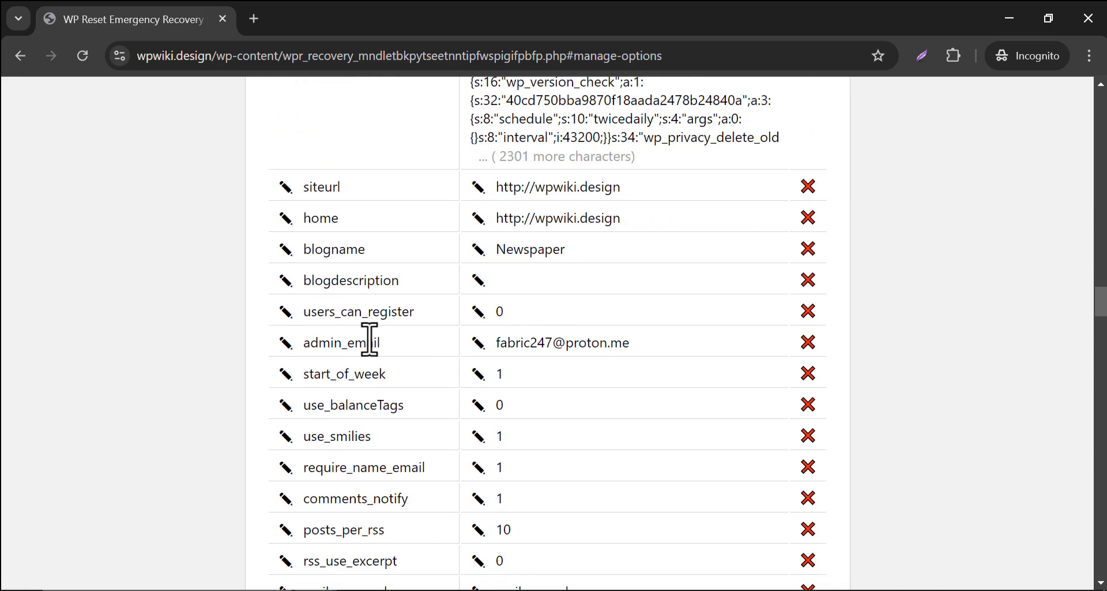
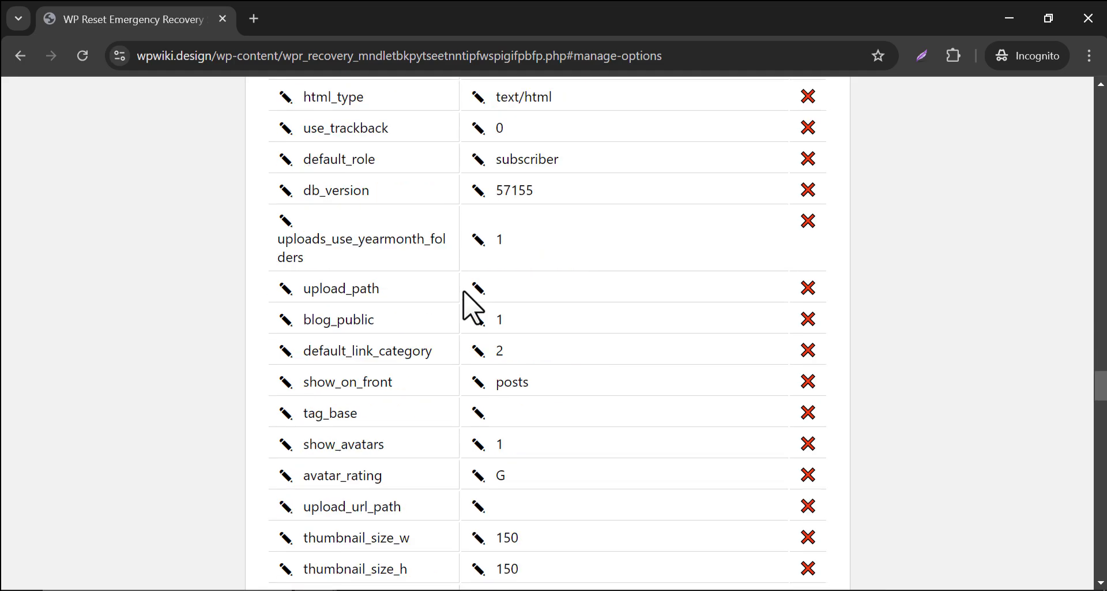
- Close the incognito recovery script page and review the documentation, MainWP extension and contact sections of WP Reset PRO's Support page
click(222, 19)
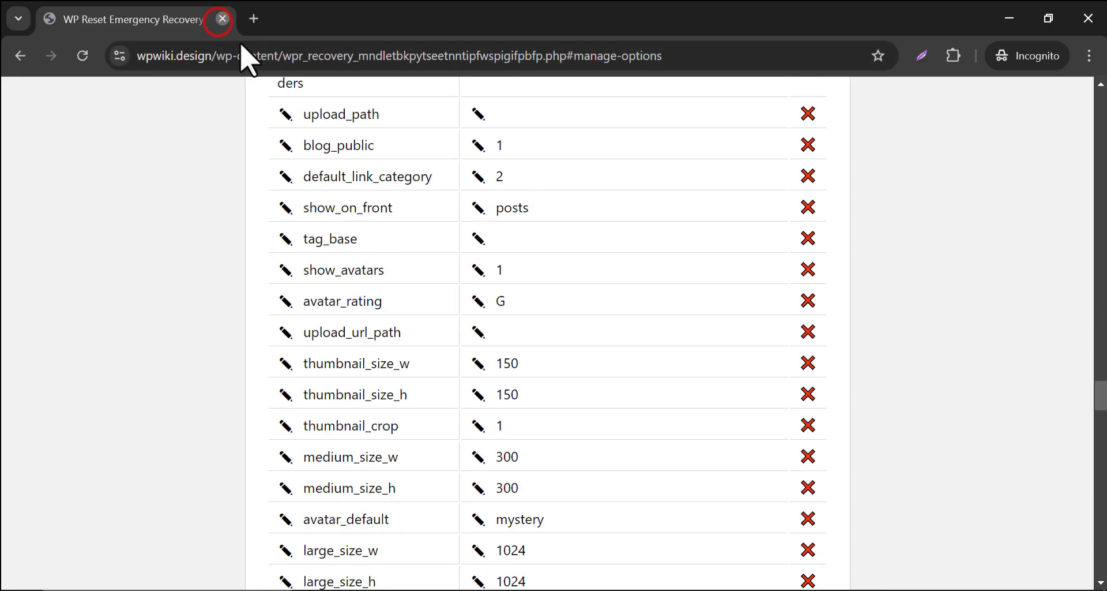
click(256, 307)
scroll(257, 308, down, 2)
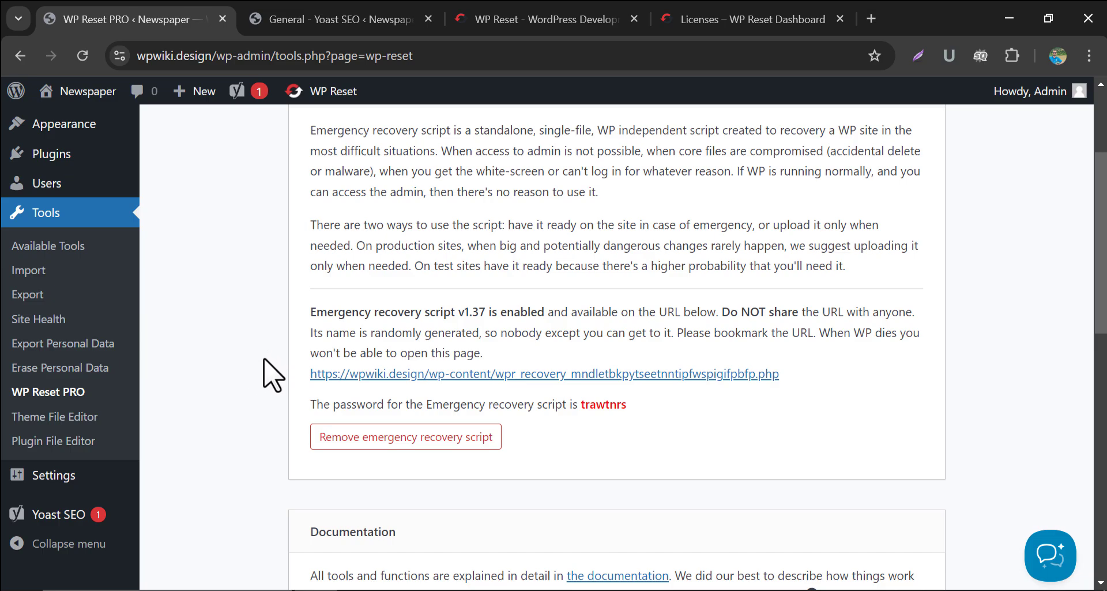
scroll(271, 374, down, 10)
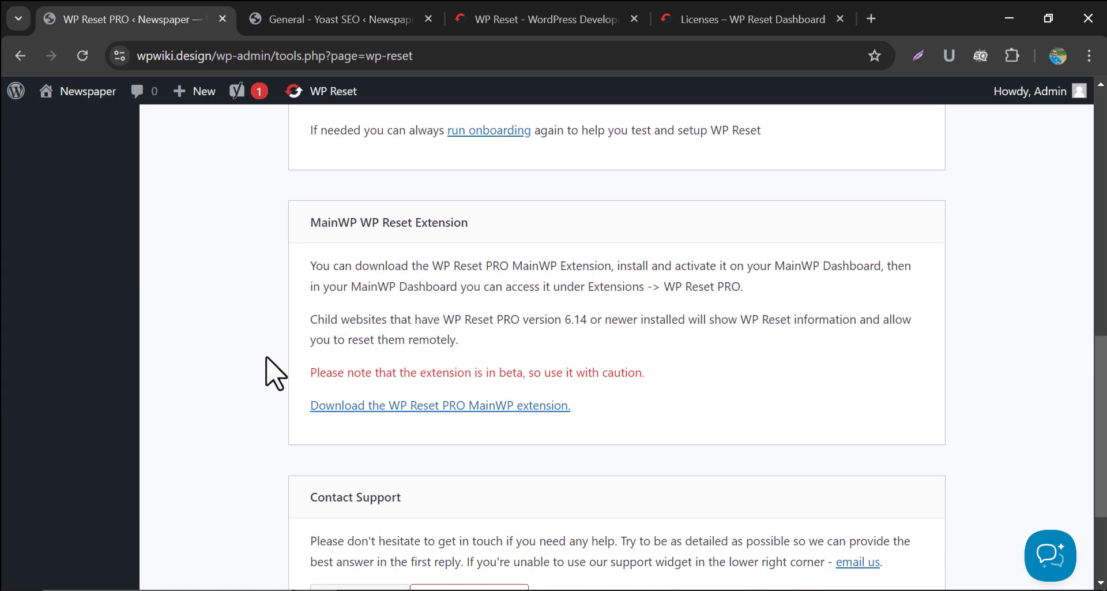
scroll(275, 374, down, 3)
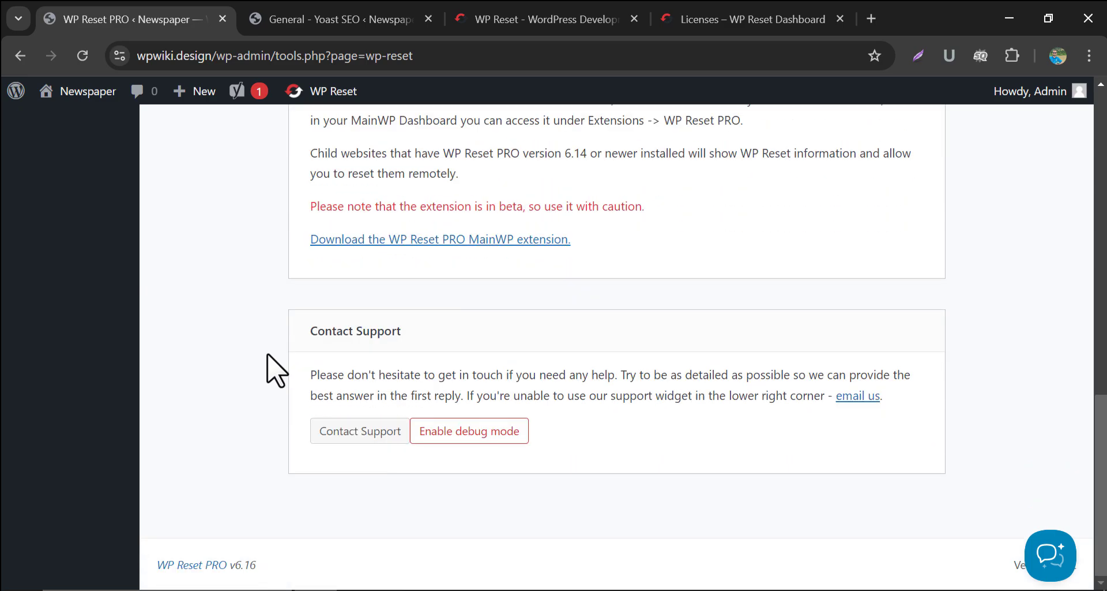
- Examine the Contact Support options, opening the support chat widget and closing it again
scroll(276, 381, up, 6)
scroll(276, 396, down, 6)
click(1047, 565)
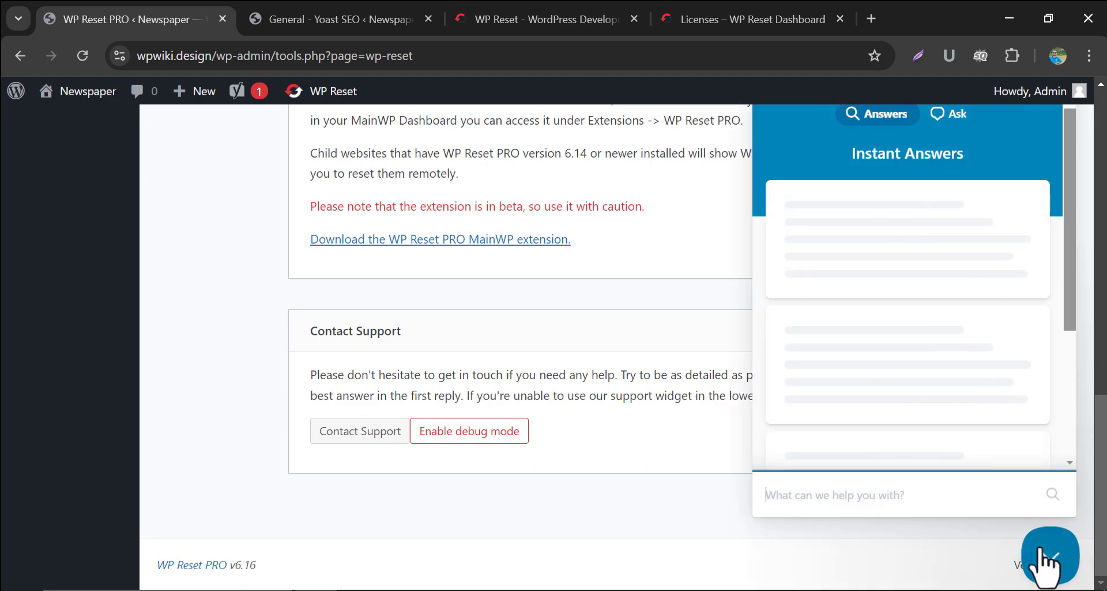
click(1042, 552)
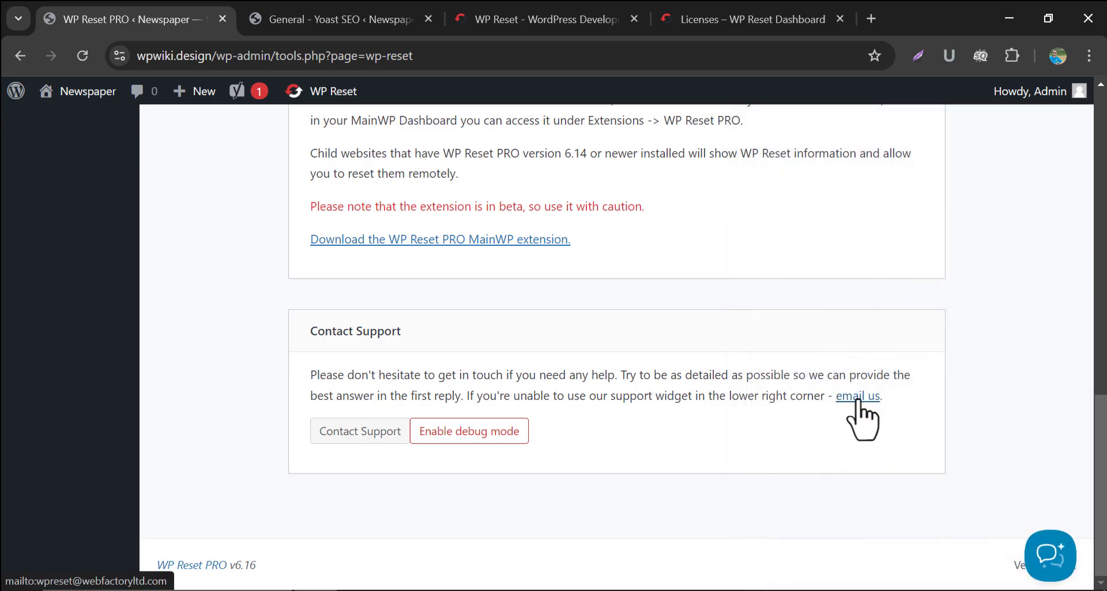
- Return to the top of the WP Reset PRO page and switch to the open wpreset.com home page
scroll(979, 412, up, 10)
scroll(235, 248, up, 10)
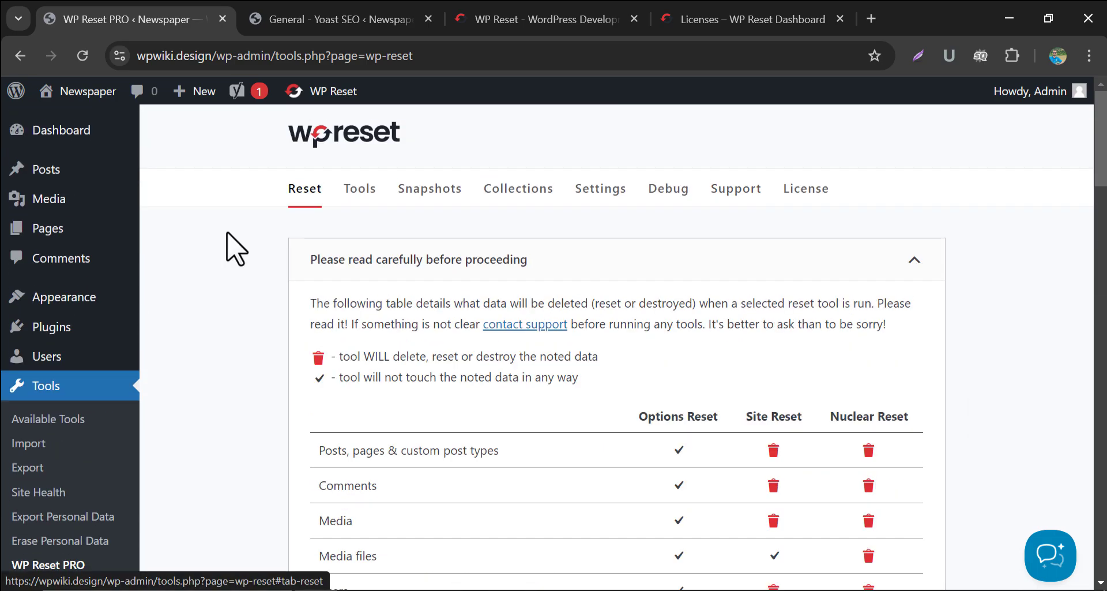
click(506, 14)
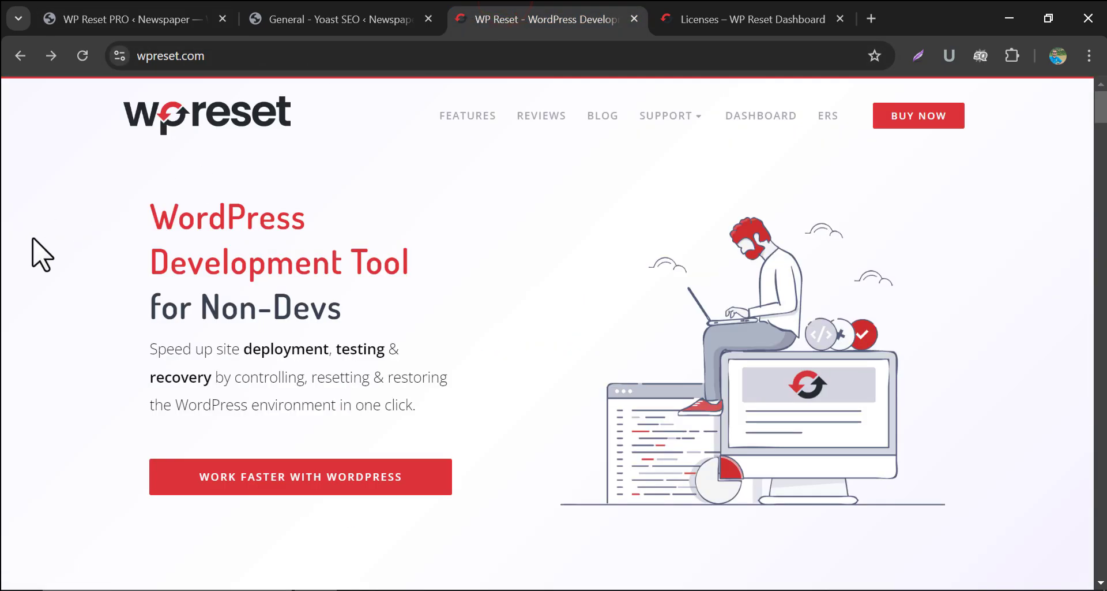